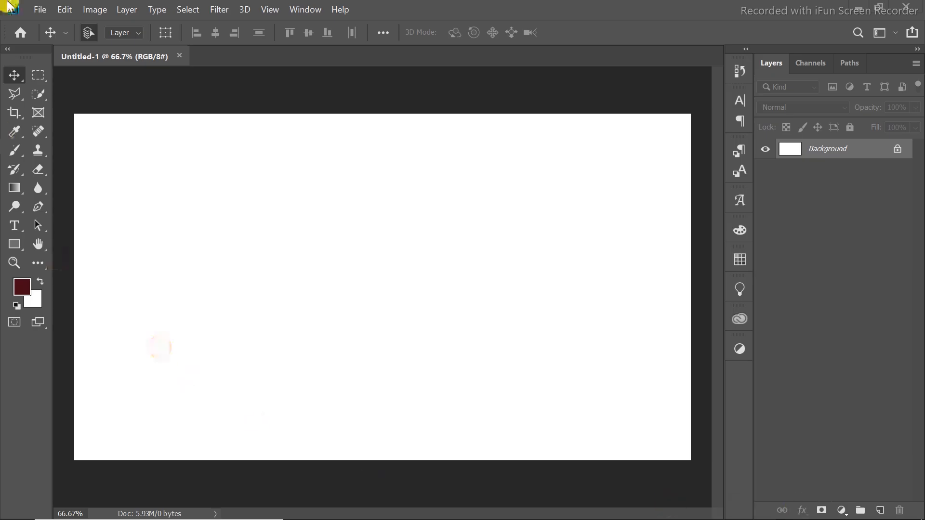
Create a 1080 x 1080 pixel document at 300 pixels/inch and close the Untitled-1 document.
left_click(38, 10)
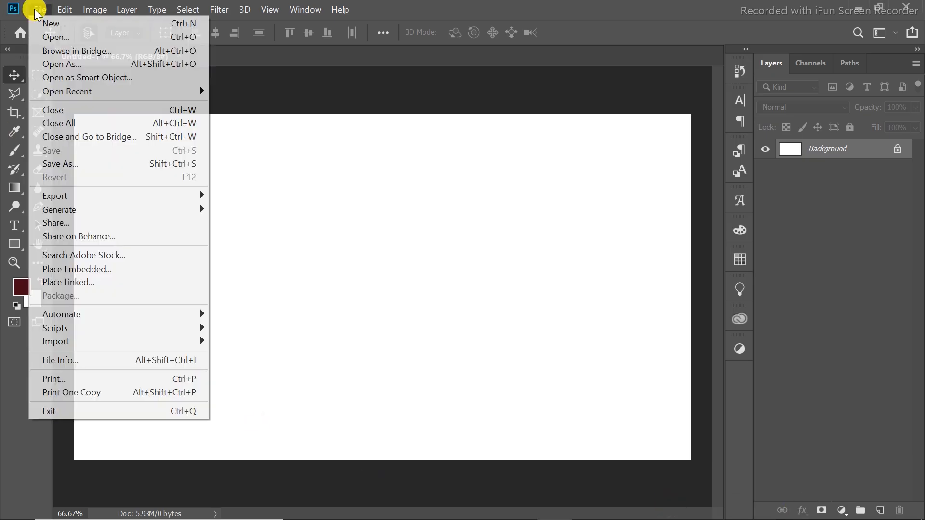
left_click(75, 28)
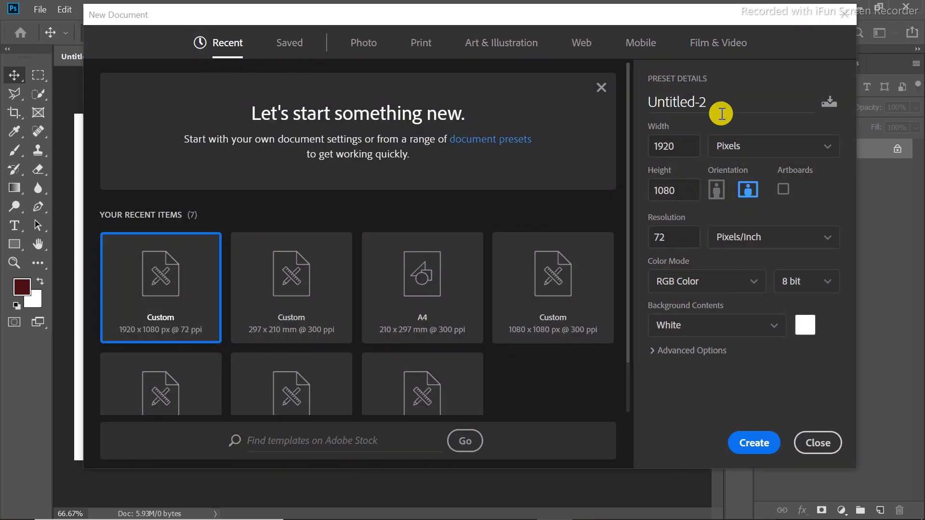
left_click(777, 154)
left_click(763, 178)
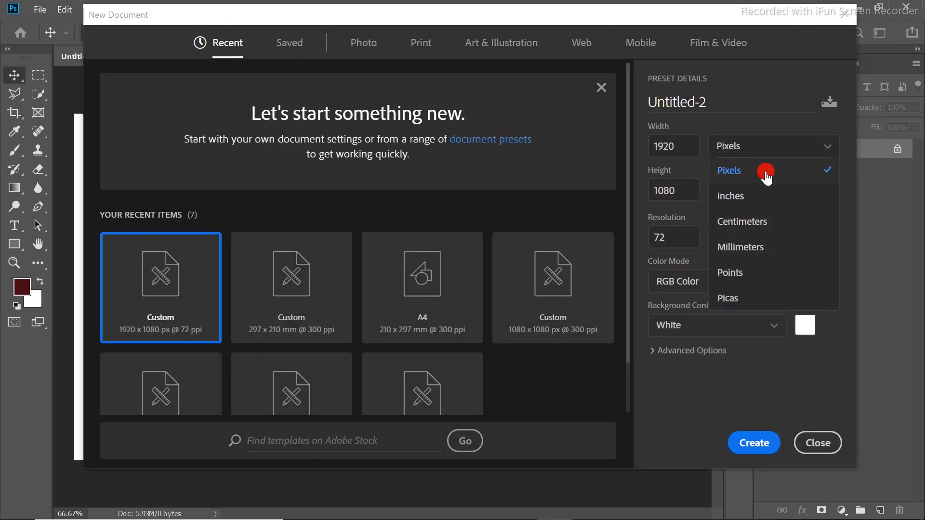
double_click(695, 145)
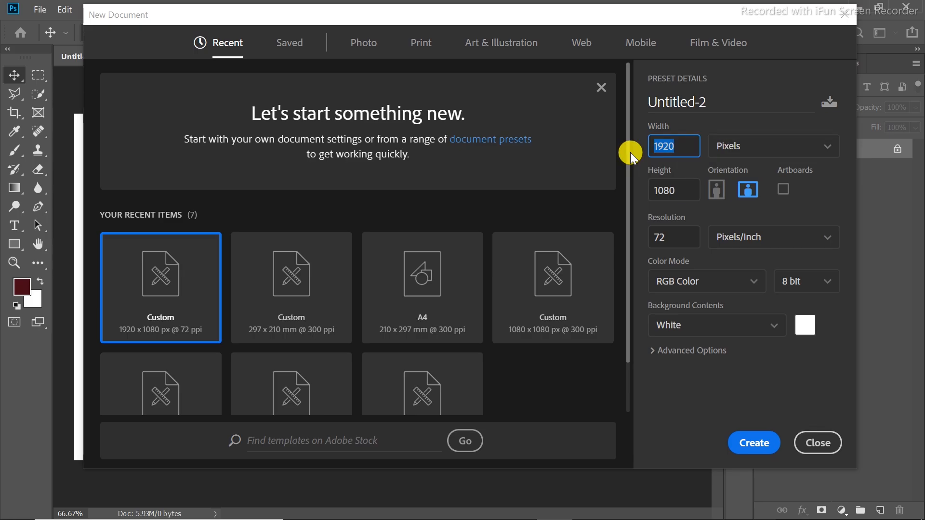
type("1000")
left_click_drag(684, 192, 646, 194)
left_click_drag(670, 235, 623, 245)
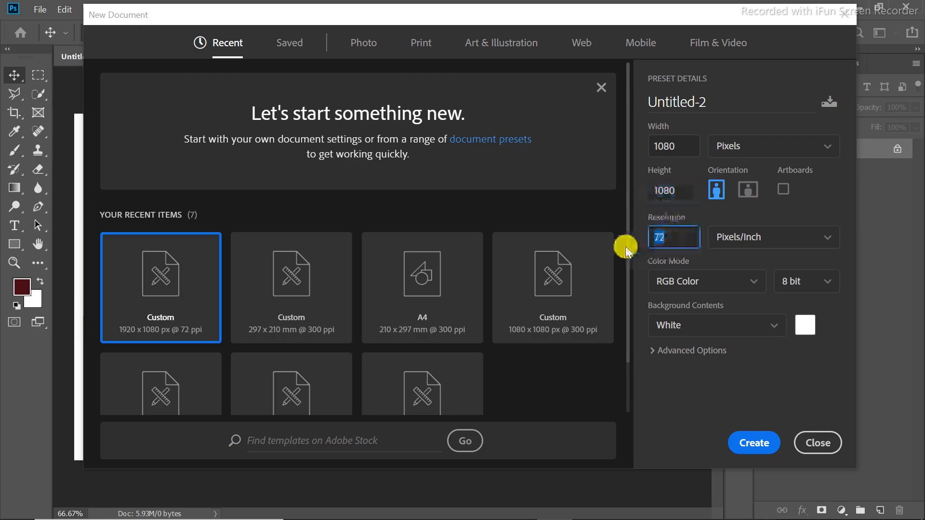
type("300")
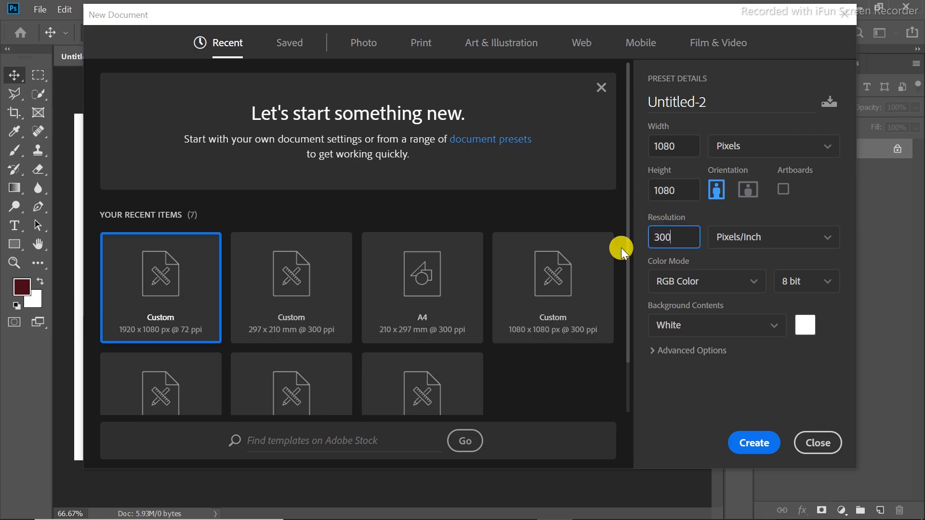
left_click(754, 443)
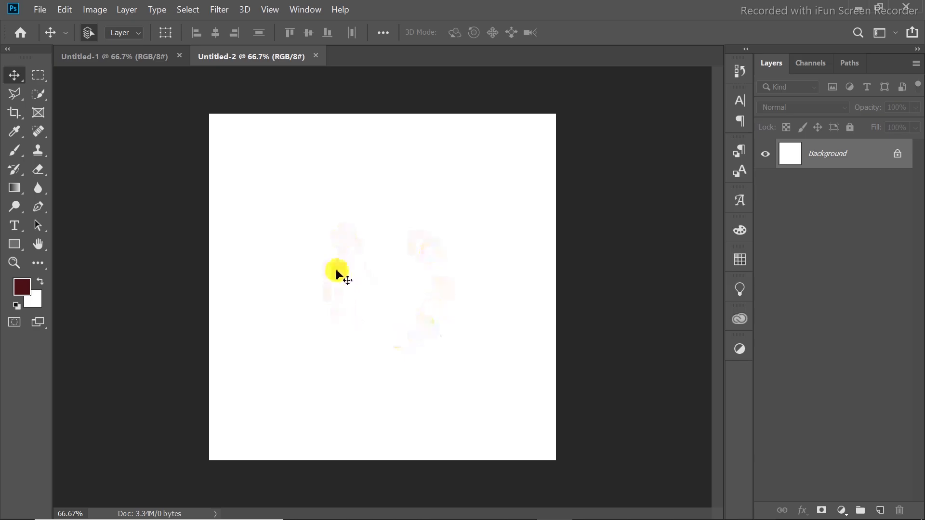
left_click(182, 57)
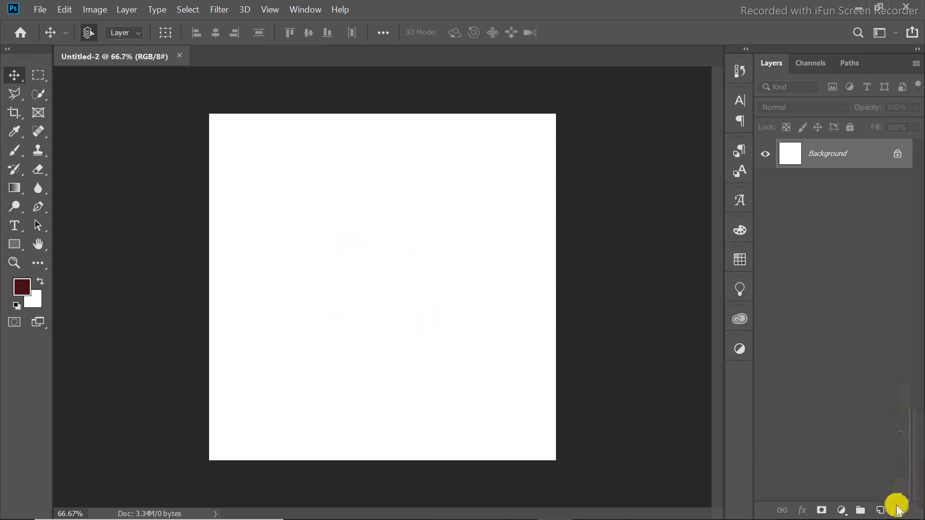
Add a Solid Color fill layer in dark olive #322d02 above the background.
left_click(845, 514)
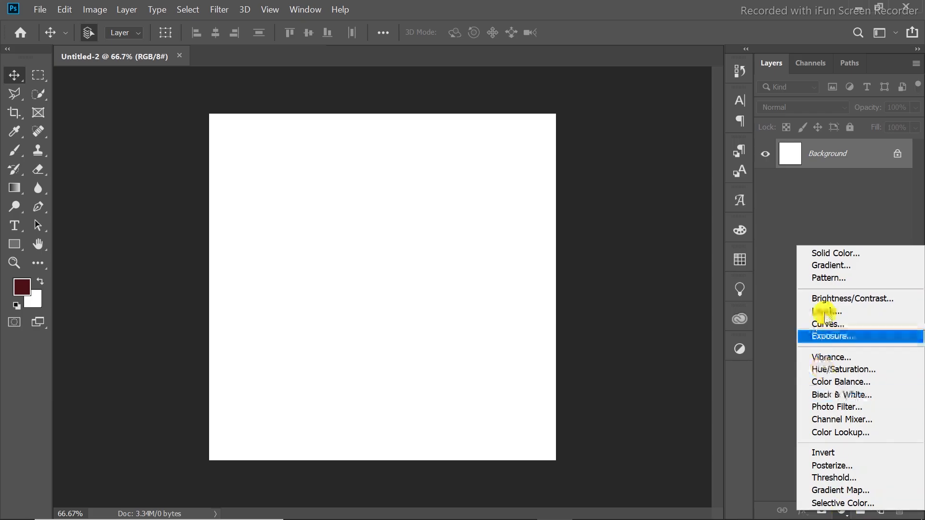
left_click(833, 254)
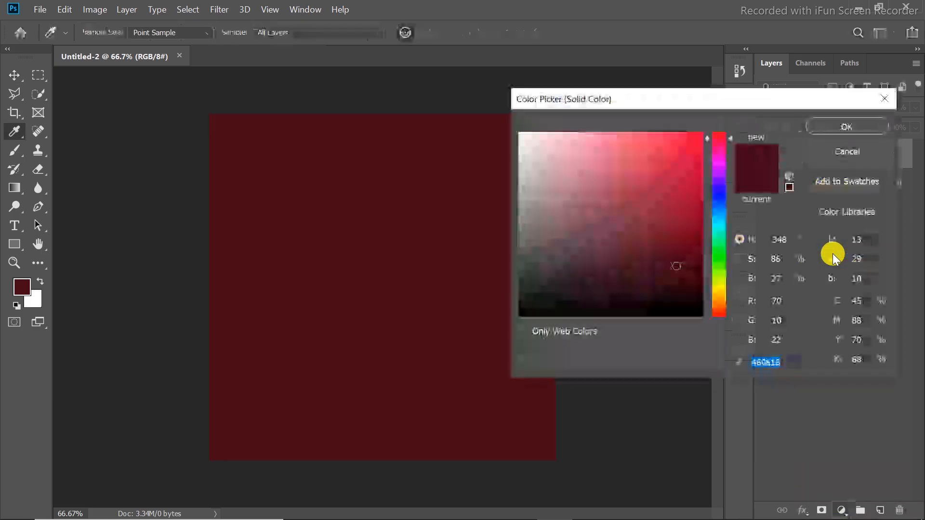
mouse_move(721, 254)
left_mouse_down()
mouse_move(716, 269)
mouse_move(718, 248)
mouse_move(713, 288)
mouse_move(696, 284)
mouse_move(701, 276)
mouse_move(729, 287)
mouse_move(724, 204)
mouse_move(724, 238)
mouse_move(702, 265)
left_mouse_up()
left_click(697, 256)
left_click_drag(730, 227, 721, 288)
left_click(682, 271)
left_click_drag(682, 273, 694, 279)
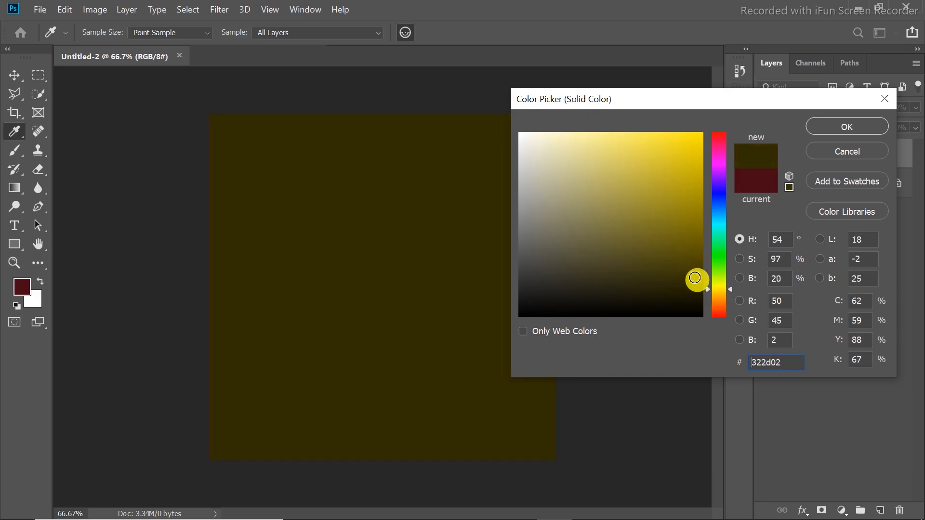
left_click(834, 124)
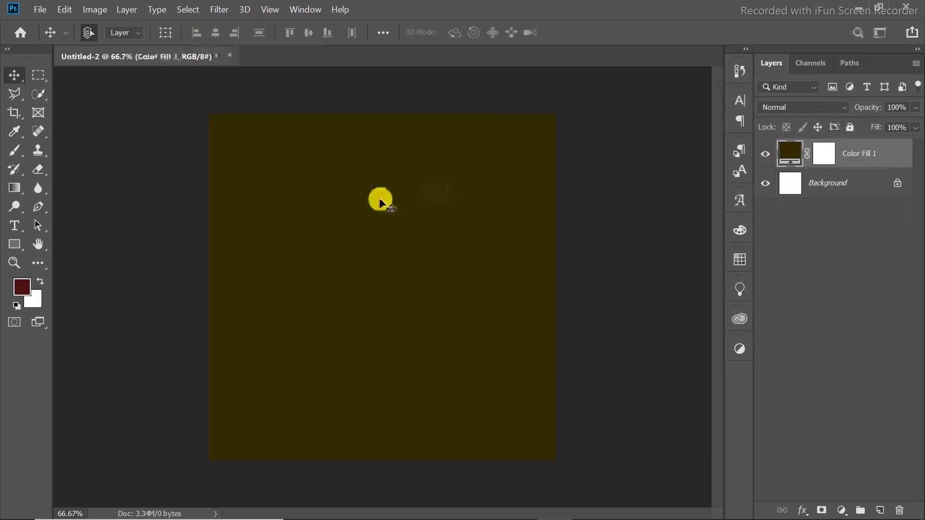
Draw a rectangle about 270 x 447 px at the canvas's upper edge, left of centre, and fill it with orange.
left_click(18, 244)
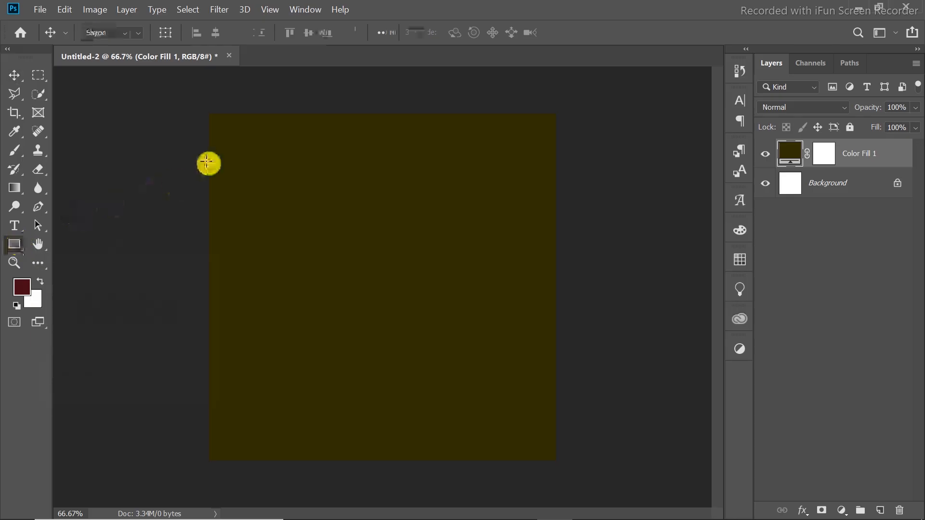
left_click_drag(245, 114, 330, 256)
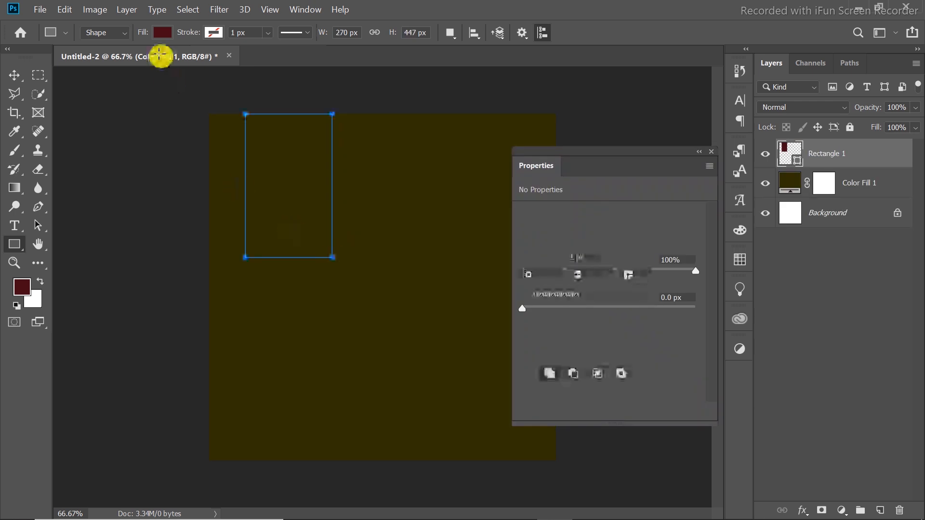
left_click(162, 32)
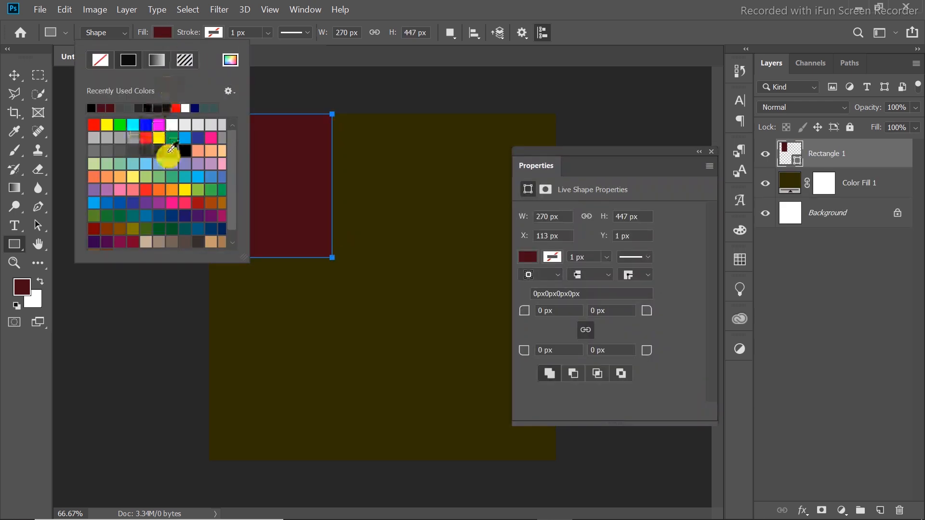
left_click(157, 186)
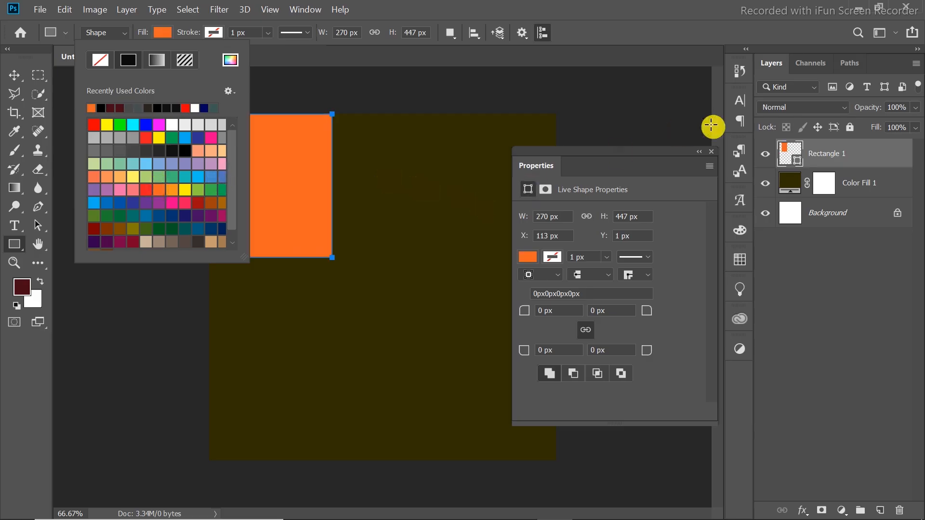
left_click(710, 152)
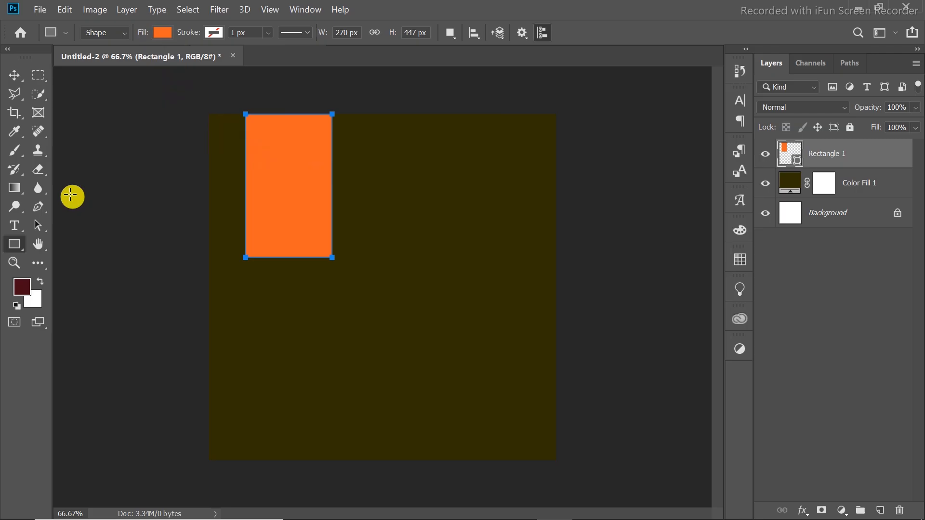
left_click(162, 33)
Duplicate the orange rectangle and move the copy to the lower right of the canvas, reaching its bottom edge.
left_click(14, 75)
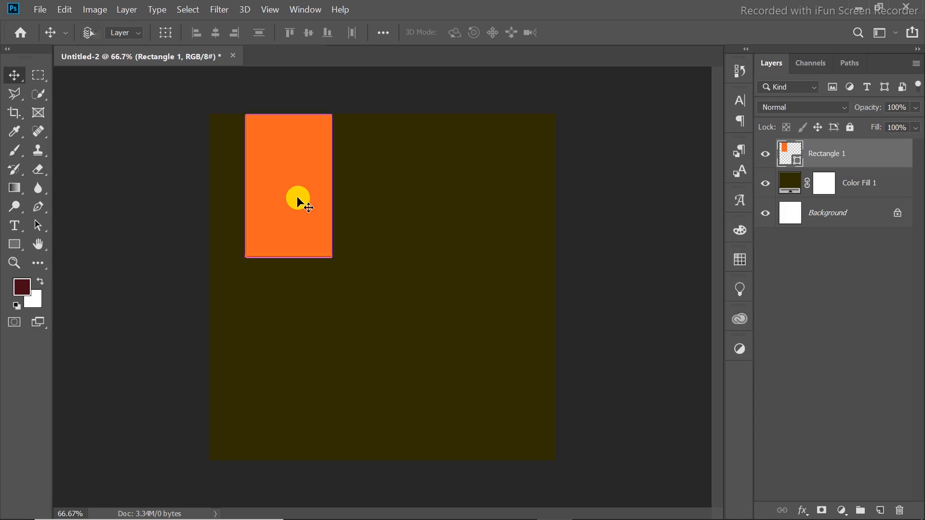
key("ctrl+j")
left_click_drag(296, 196, 485, 408)
key("Left")
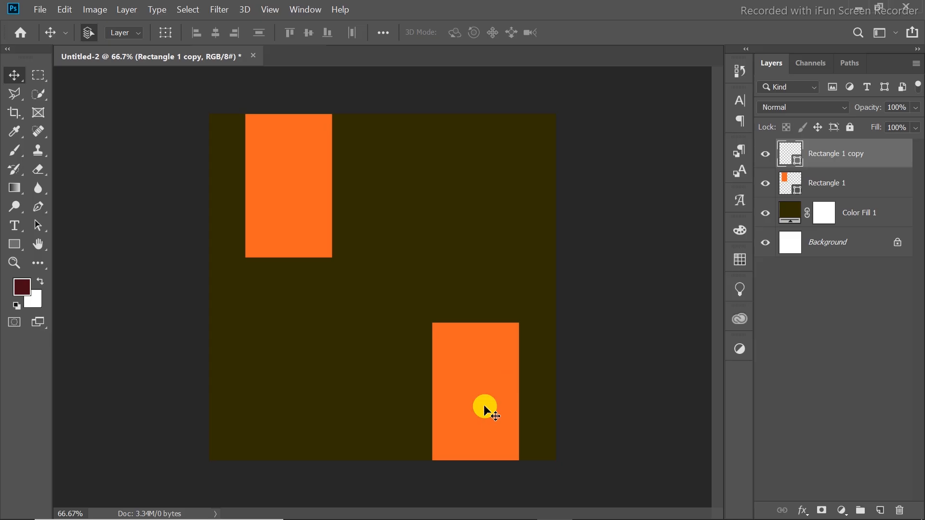
Place the shoe image 67 from the Project > PNG folder on drive D: as a linked object.
left_click(38, 11)
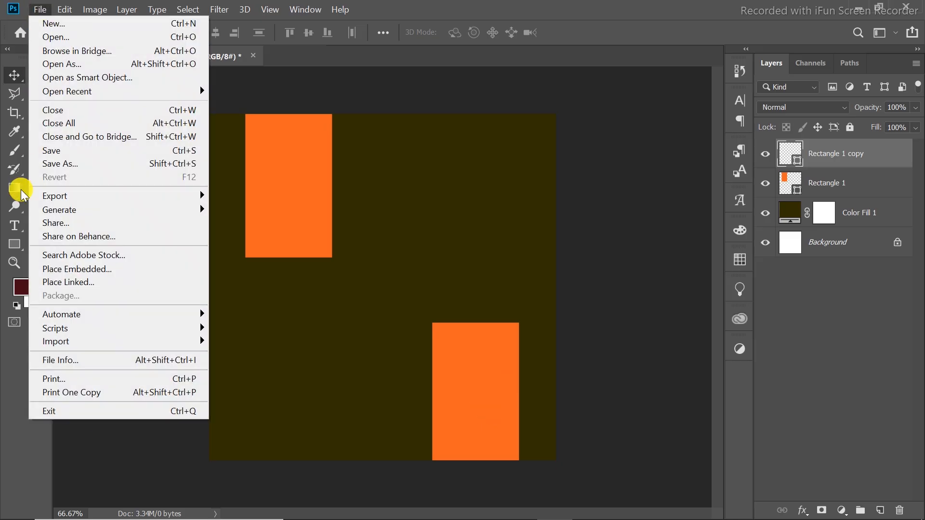
left_click(76, 283)
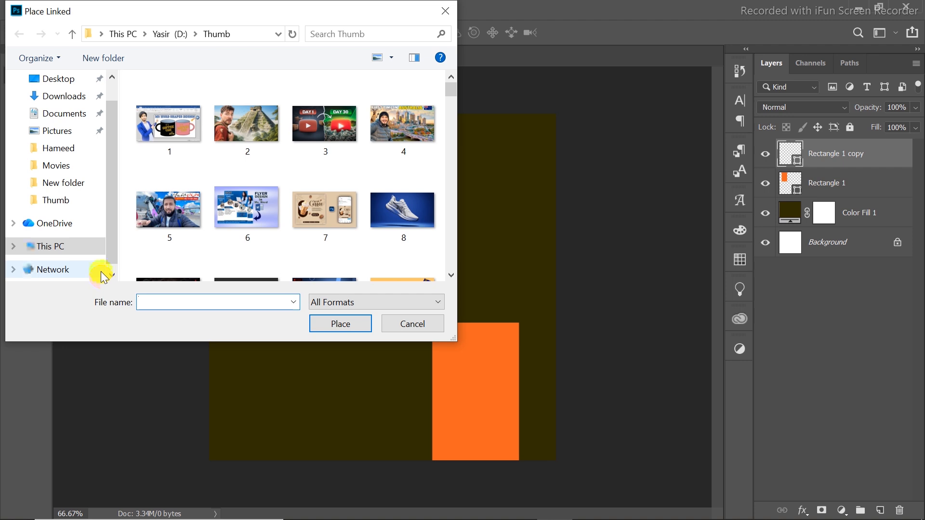
left_click(61, 183)
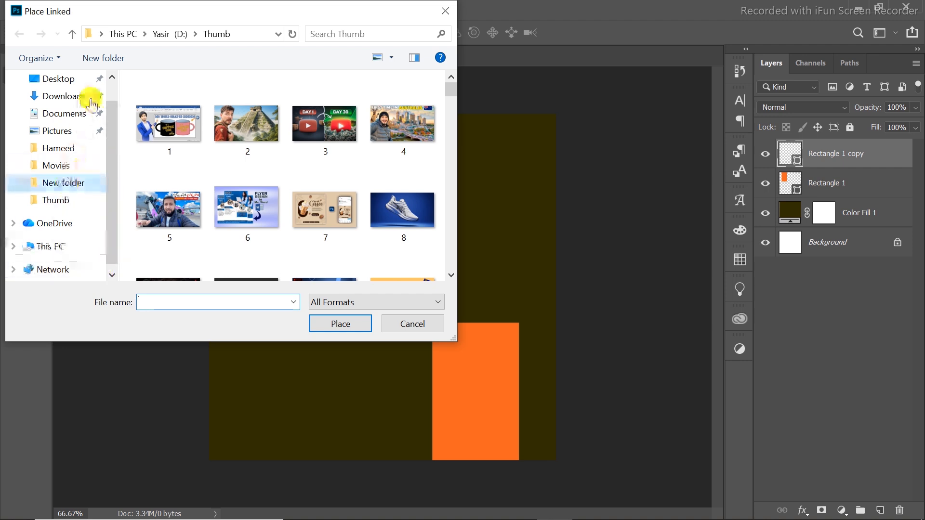
left_click(147, 36)
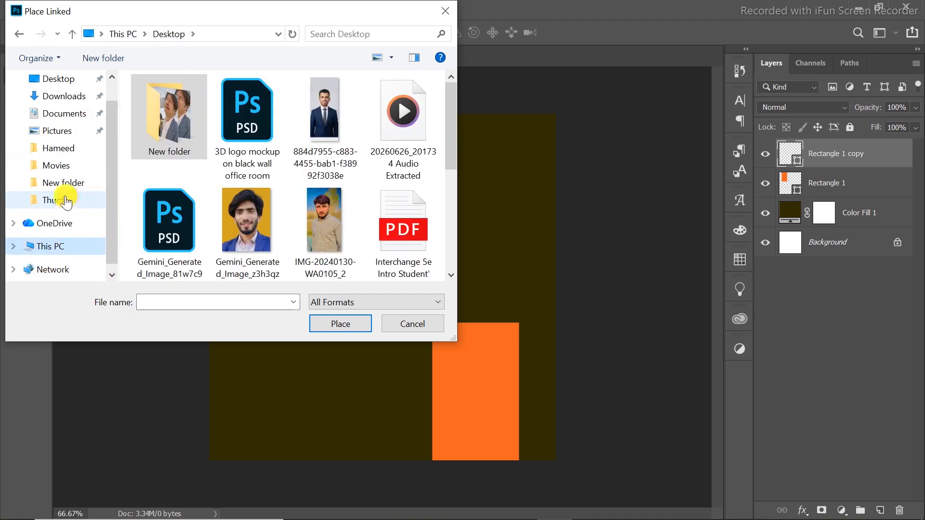
left_click(66, 201)
left_click(173, 33)
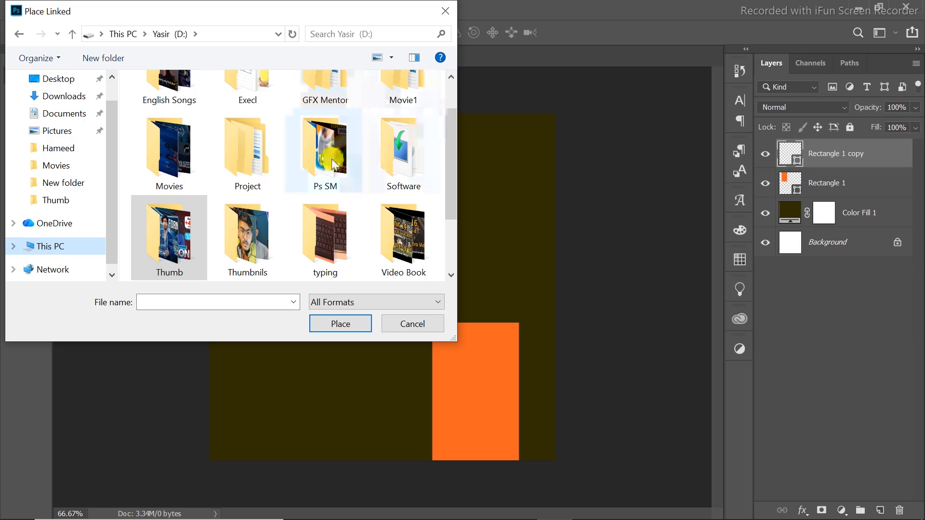
double_click(245, 156)
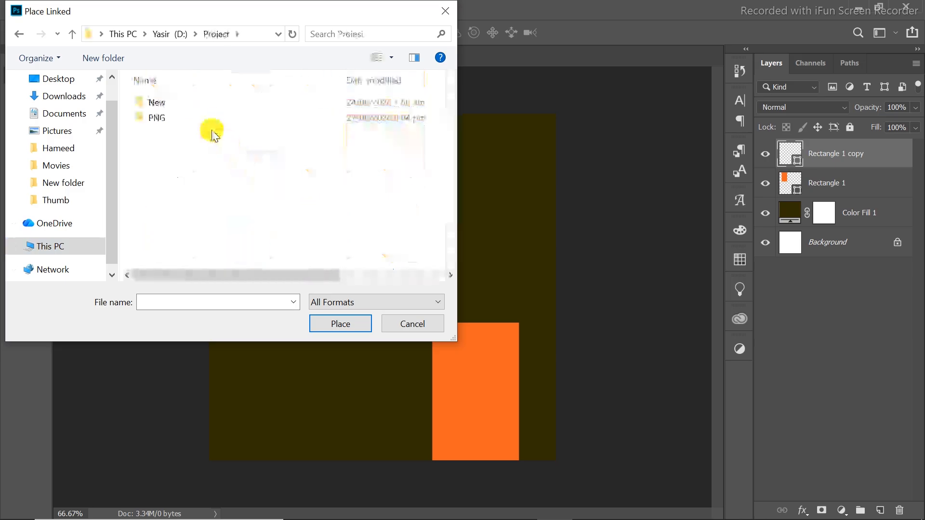
double_click(206, 118)
left_click_drag(448, 90, 444, 140)
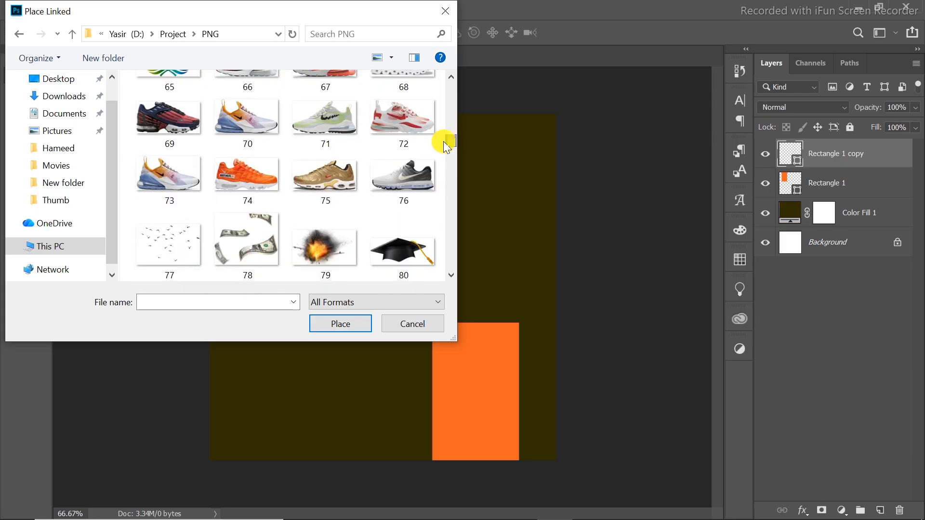
left_click(323, 85)
left_click(332, 320)
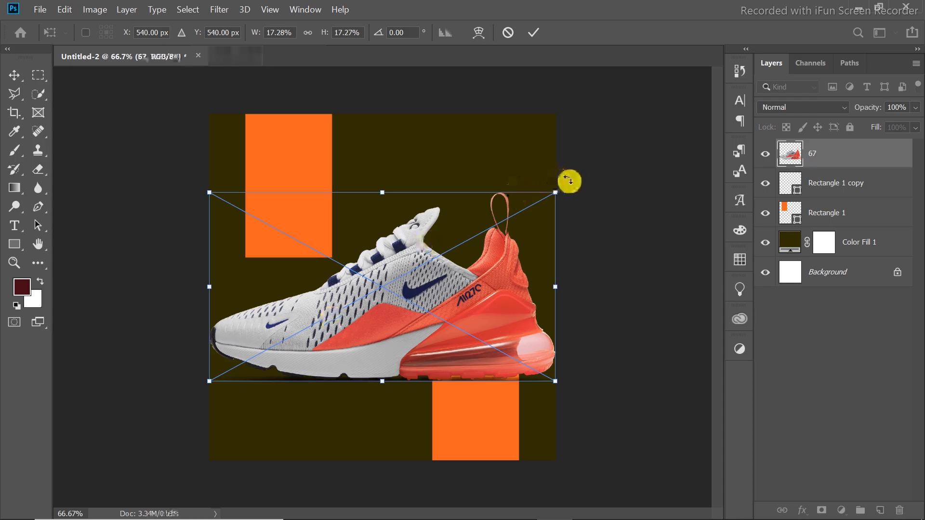
Scale the placed shoe to about 15.5%, rotate it about -28.2°, and position it between the two orange rectangles.
left_click_drag(554, 188, 412, 276)
left_click(464, 98)
left_click_drag(454, 106, 467, 112)
left_click_drag(388, 239, 379, 251)
left_click_drag(401, 329, 407, 338)
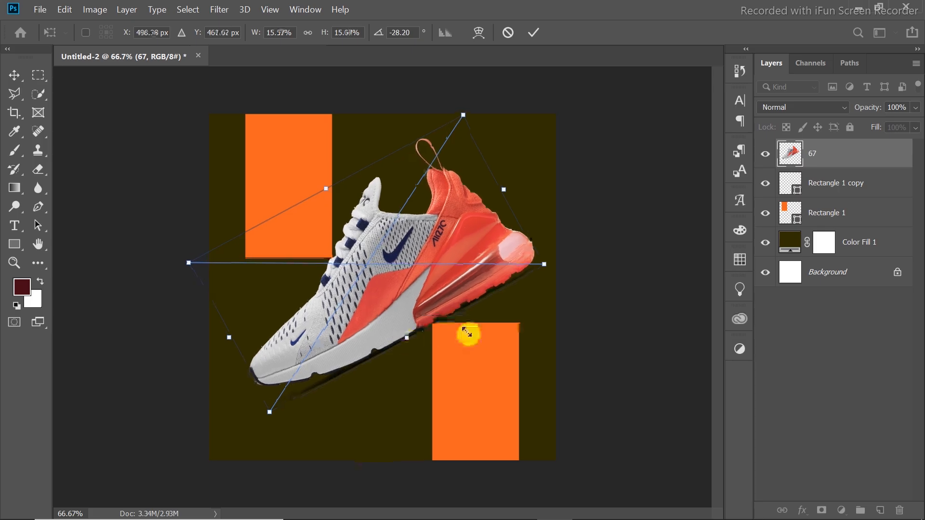
left_click(533, 32)
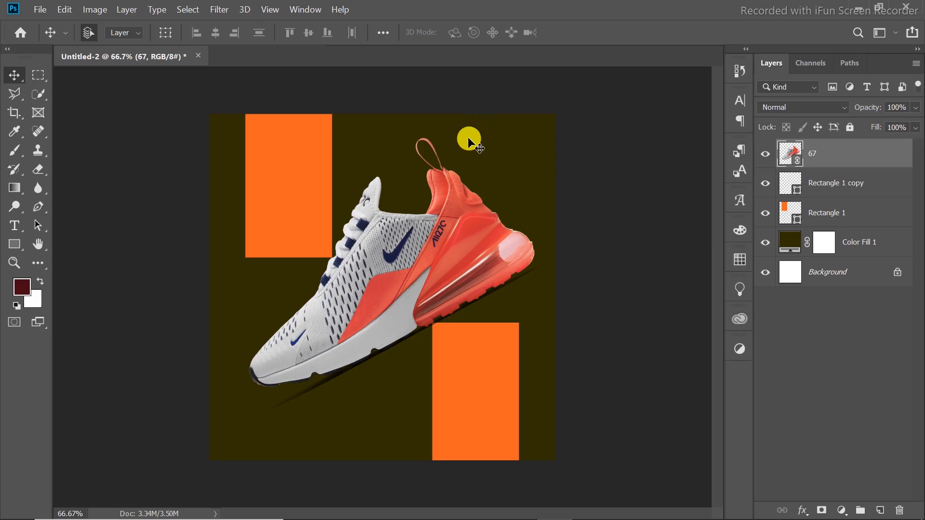
Add the heading text "YASIR SHOES SHOP" near the top of the canvas.
left_click(20, 227)
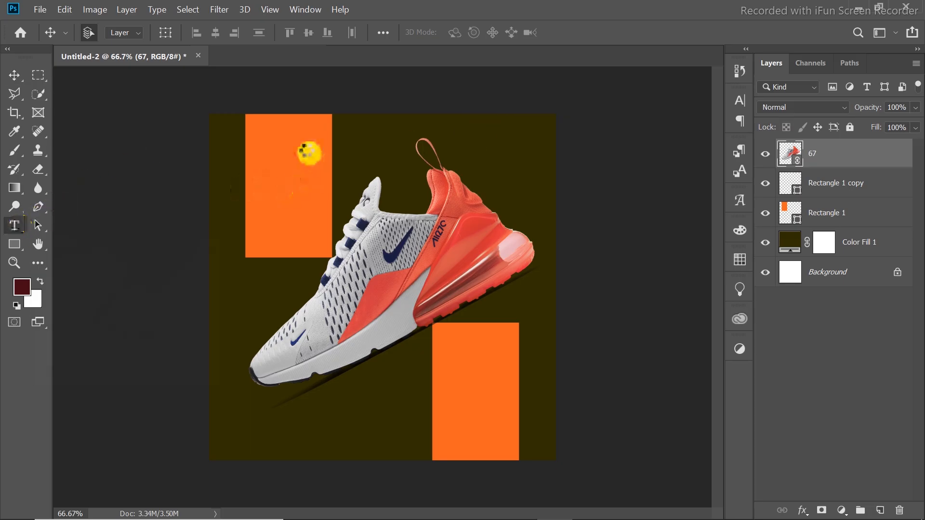
left_click(304, 145)
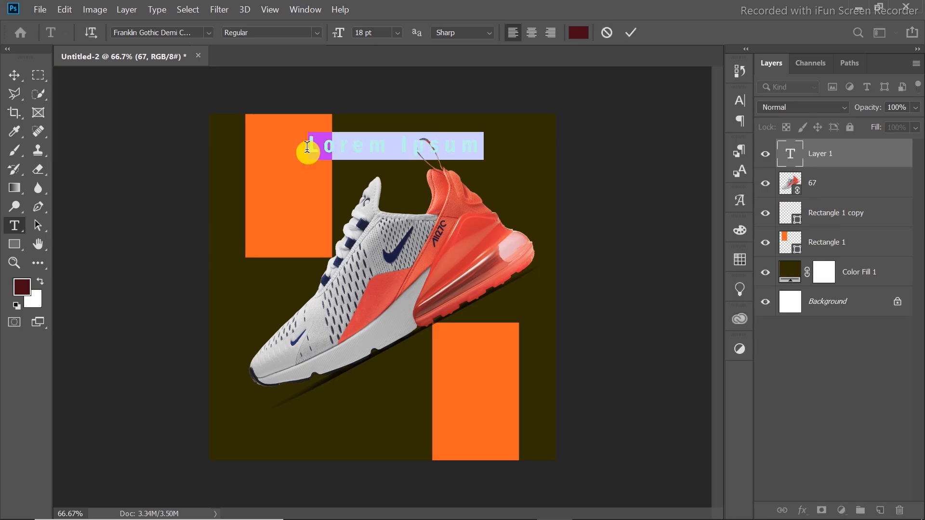
left_click(307, 147)
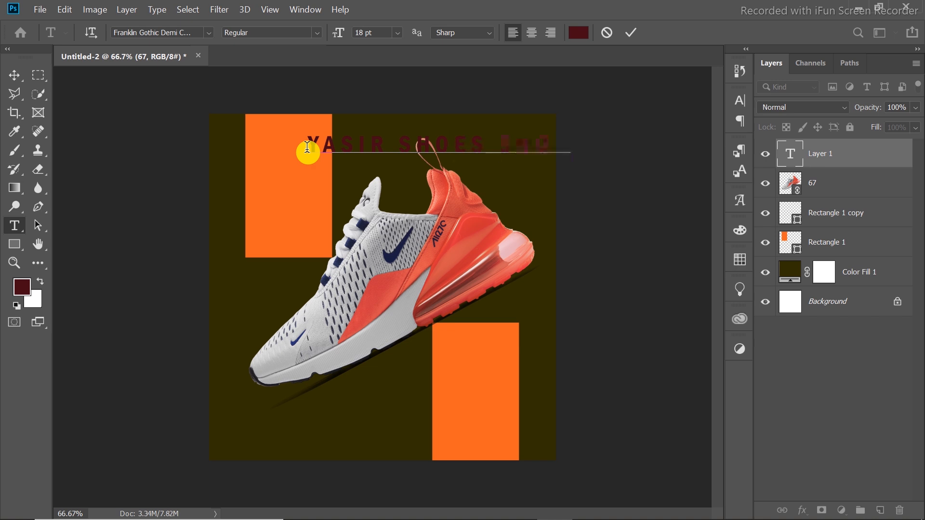
Commit the heading text and set its character tracking to 0.
left_click(736, 101)
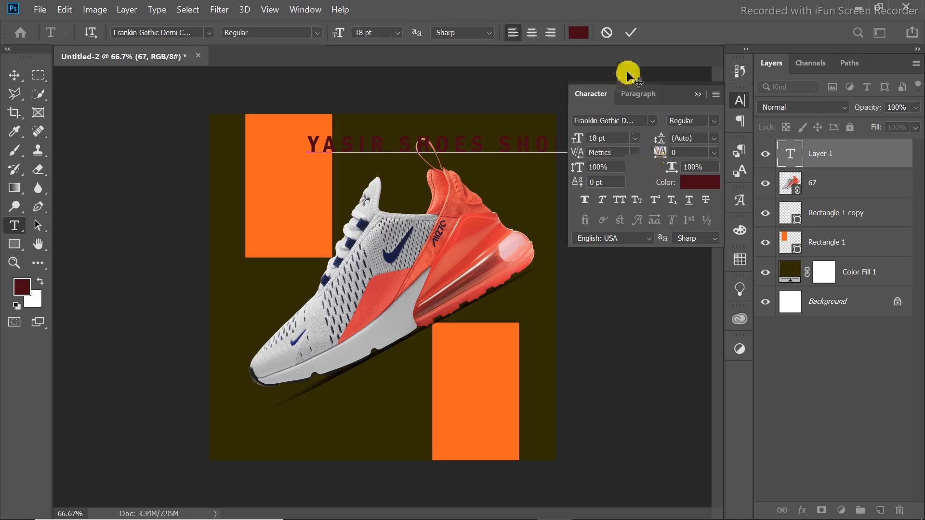
left_click(631, 32)
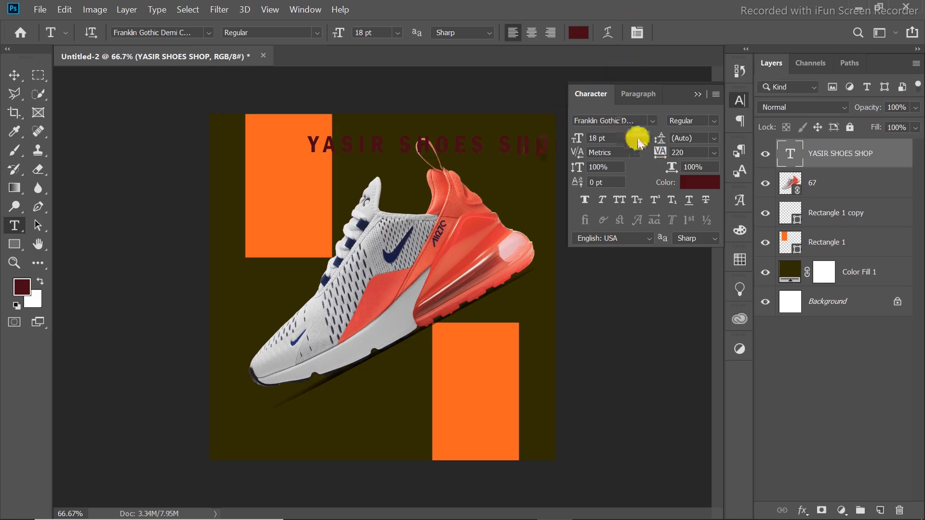
mouse_move(660, 151)
left_mouse_down()
mouse_move(645, 155)
mouse_move(667, 154)
left_mouse_up()
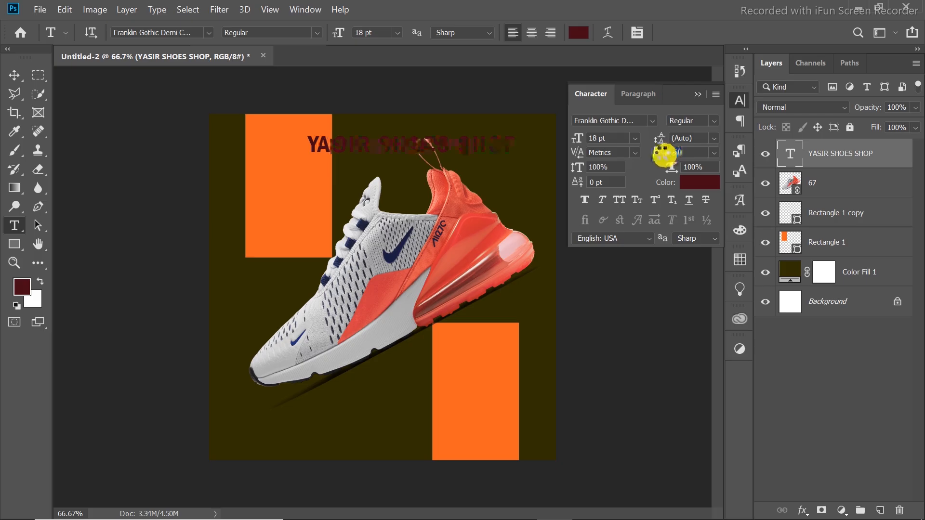
left_click_drag(666, 155, 667, 155)
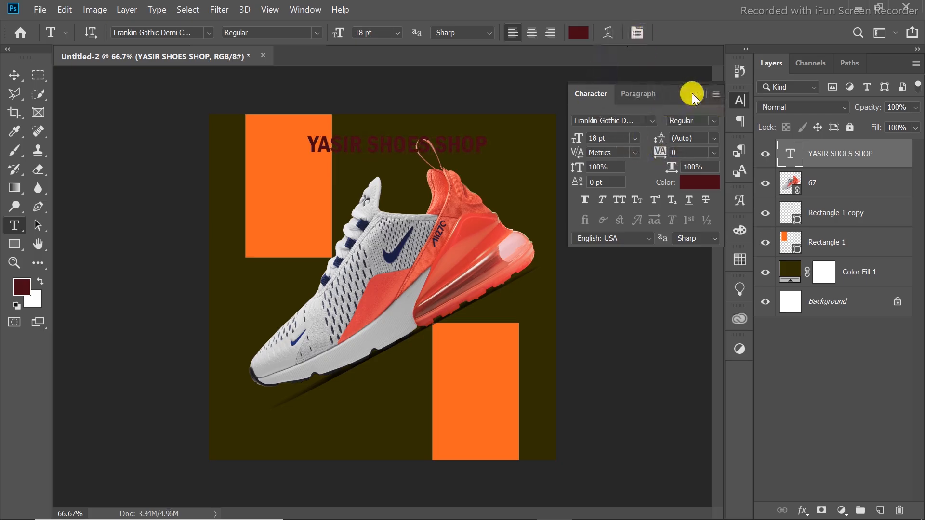
Change the colour of the whole heading text to white (ffffff).
left_click(478, 144)
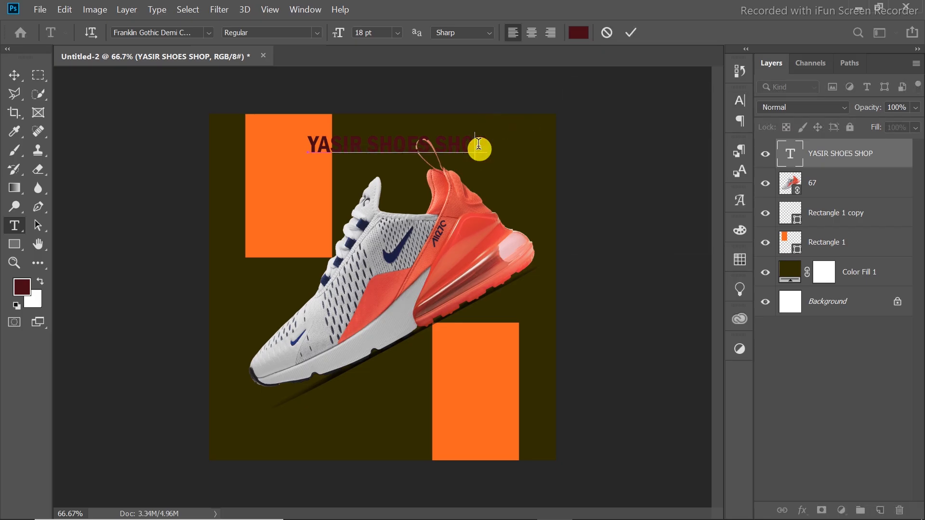
key("ctrl+a")
left_click(579, 32)
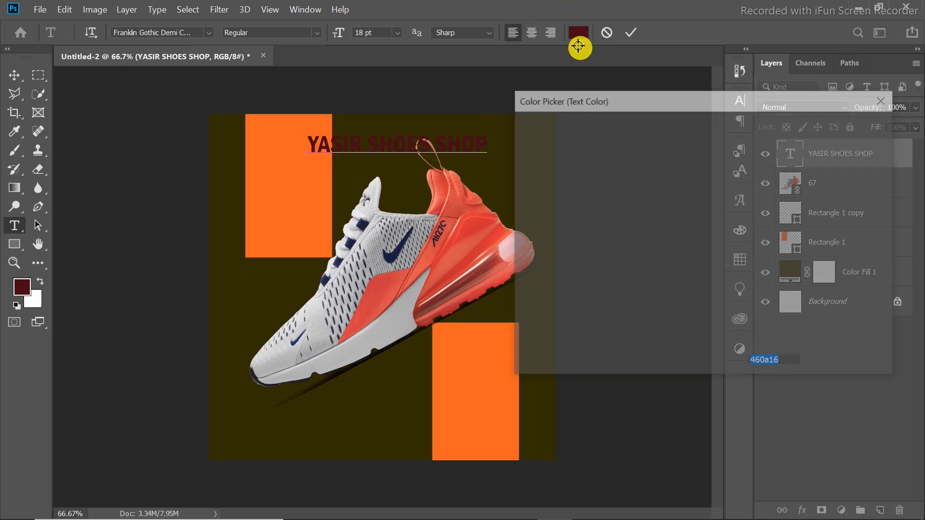
left_click_drag(563, 167, 523, 100)
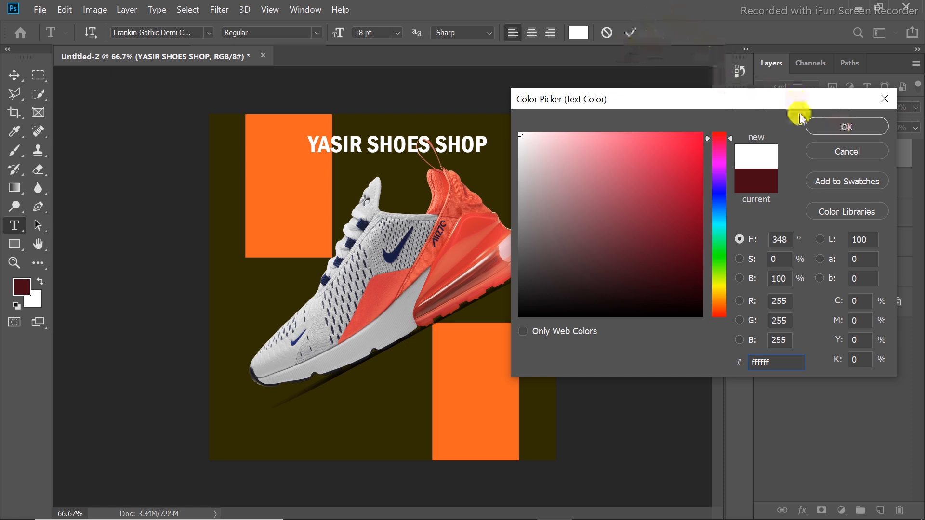
left_click(824, 127)
left_click(636, 33)
left_click(635, 33)
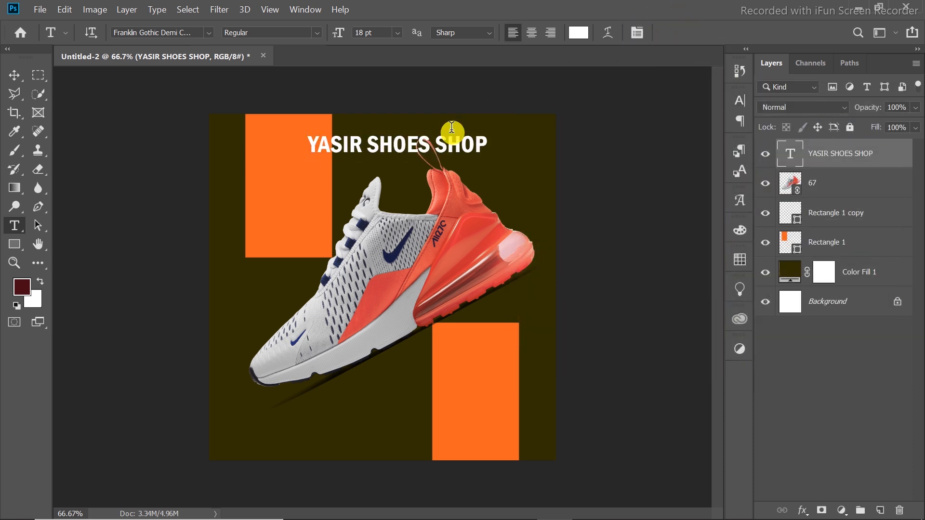
Scale the heading to about 155.86% and align its start with the left edge of the upper orange rectangle.
key("v")
key("ctrl+t")
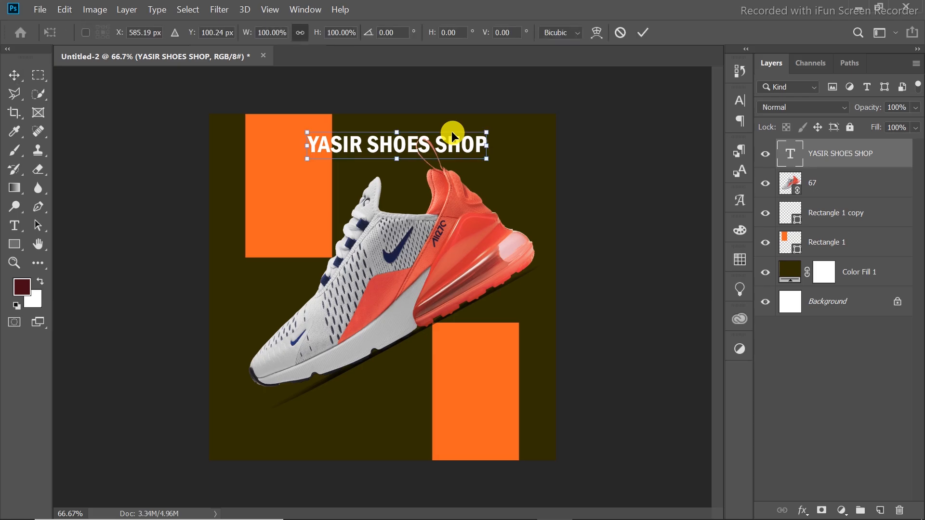
left_click_drag(496, 161, 541, 172)
left_click_drag(306, 131, 254, 125)
left_click_drag(357, 144, 344, 146)
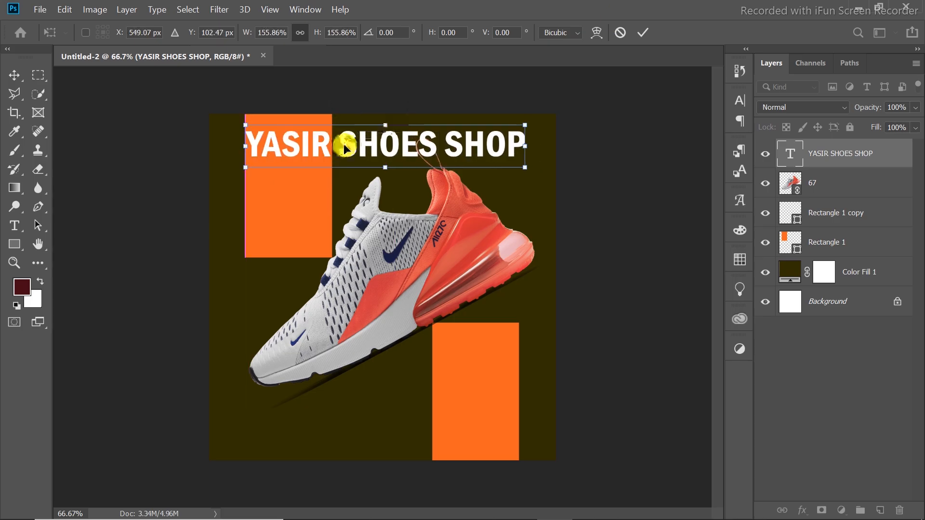
left_click(642, 33)
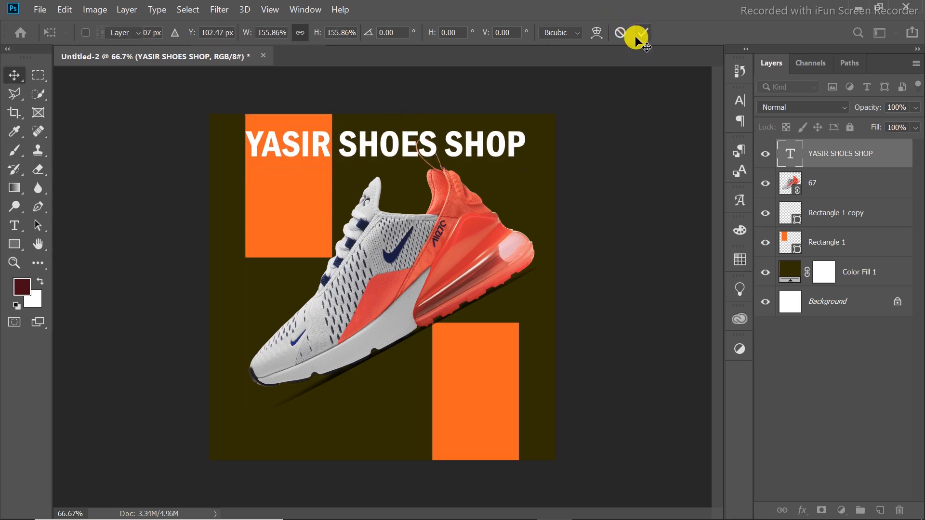
right_click(888, 161)
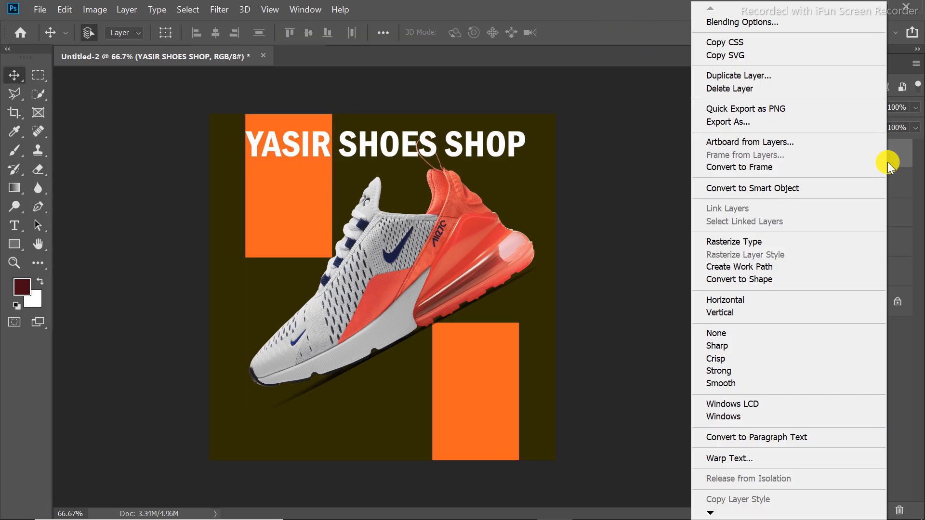
left_click(759, 21)
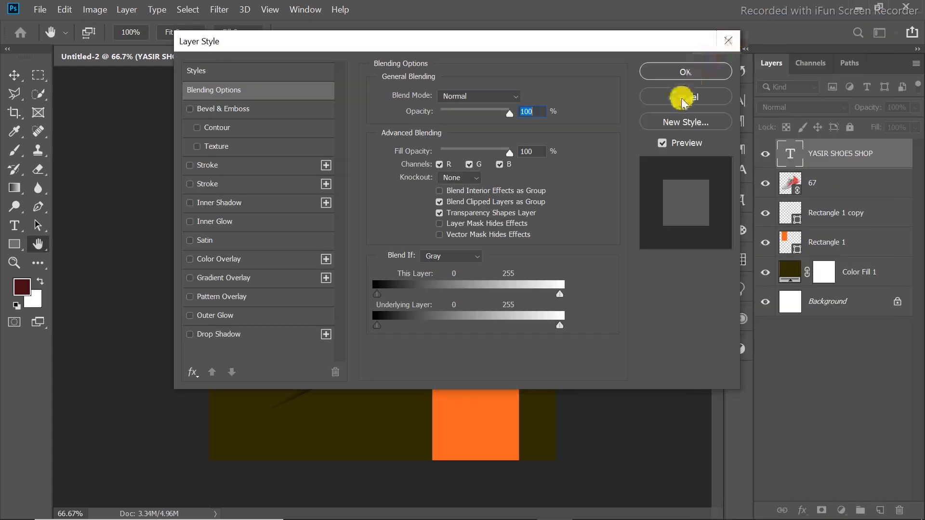
left_click(726, 41)
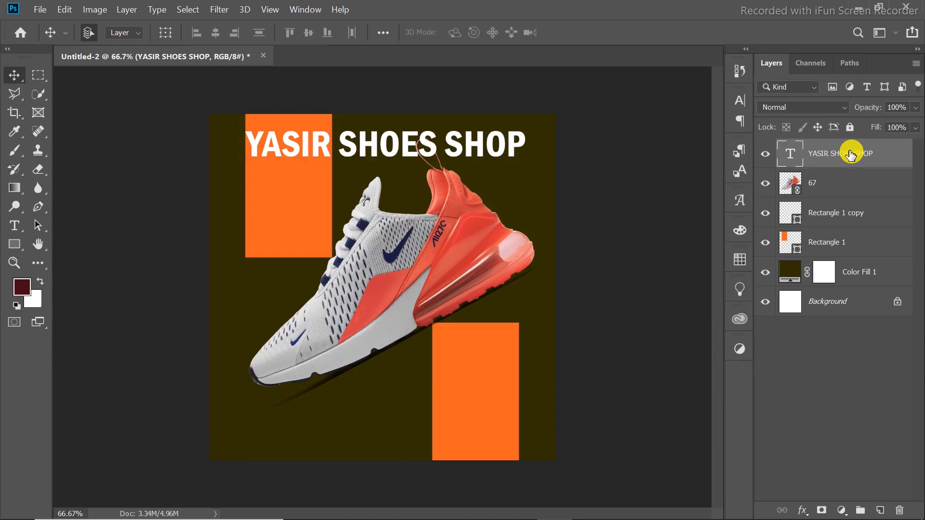
Set the heading layer's fill to 0% and give it a white (ffffff) outside stroke.
left_click_drag(877, 128, 783, 146)
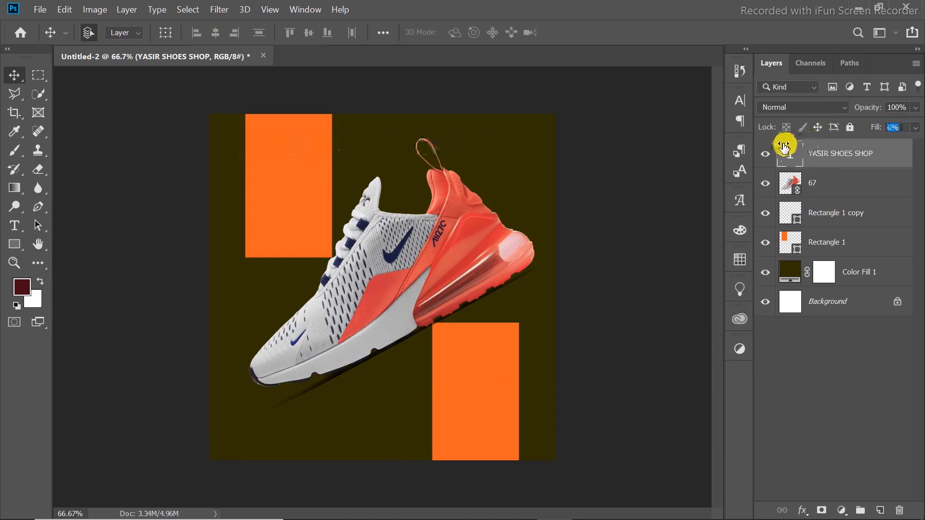
right_click(878, 154)
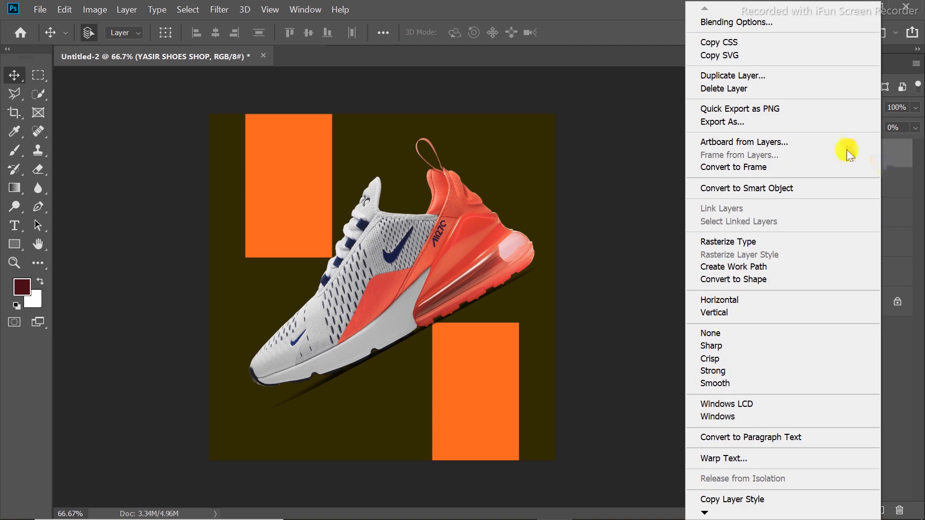
left_click(768, 22)
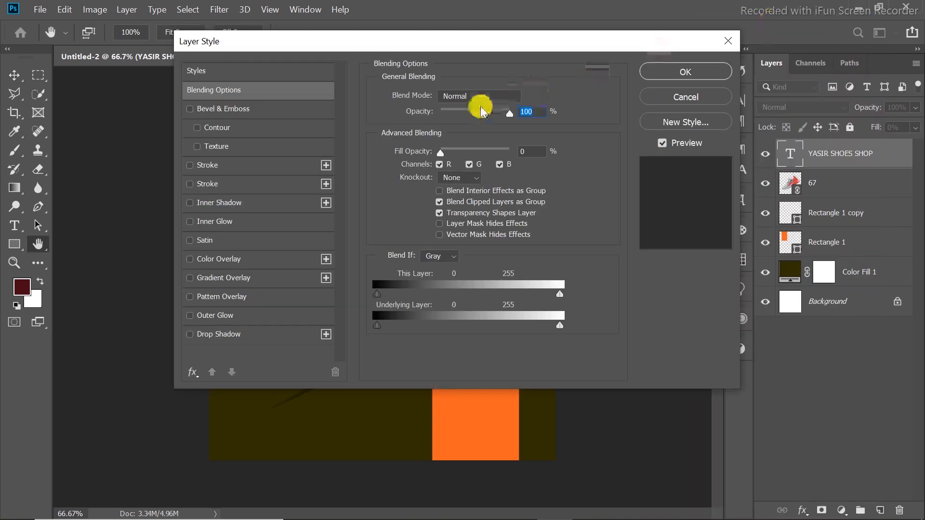
left_click(205, 166)
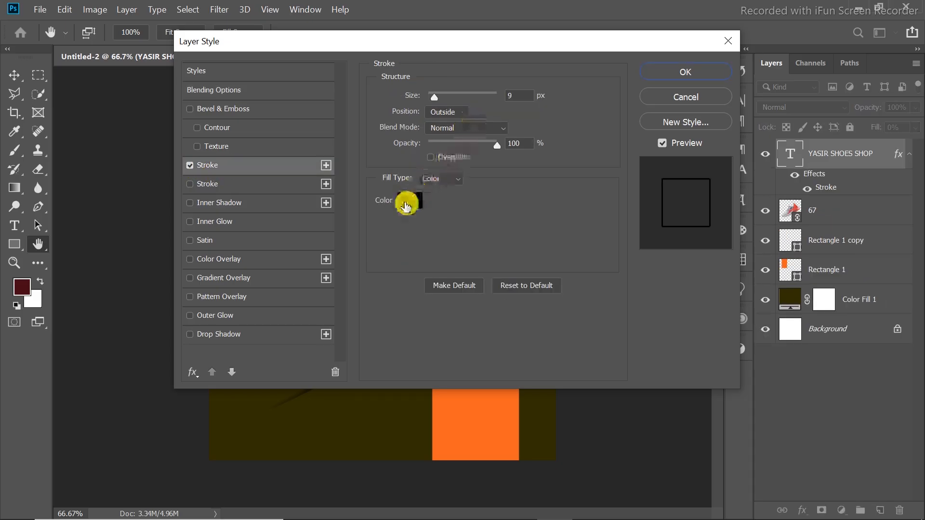
left_click(418, 203)
left_click_drag(543, 161, 490, 107)
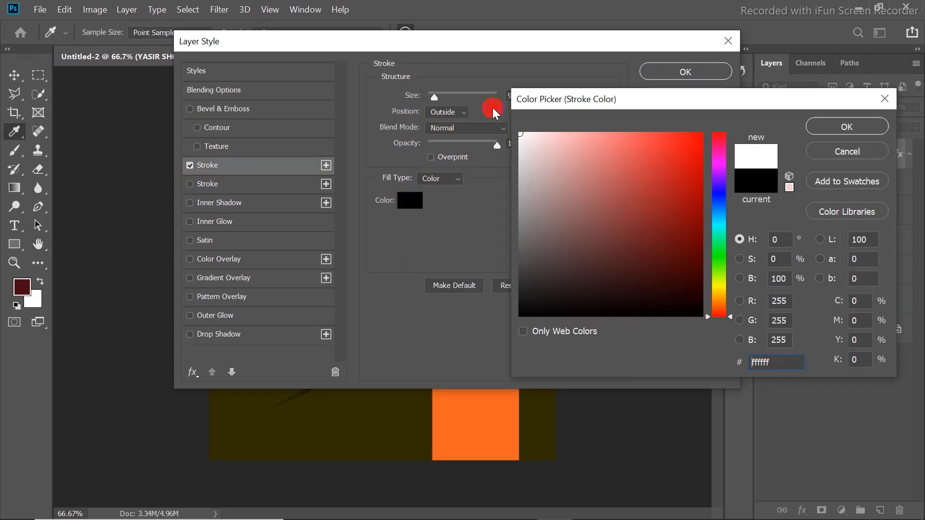
left_click(846, 126)
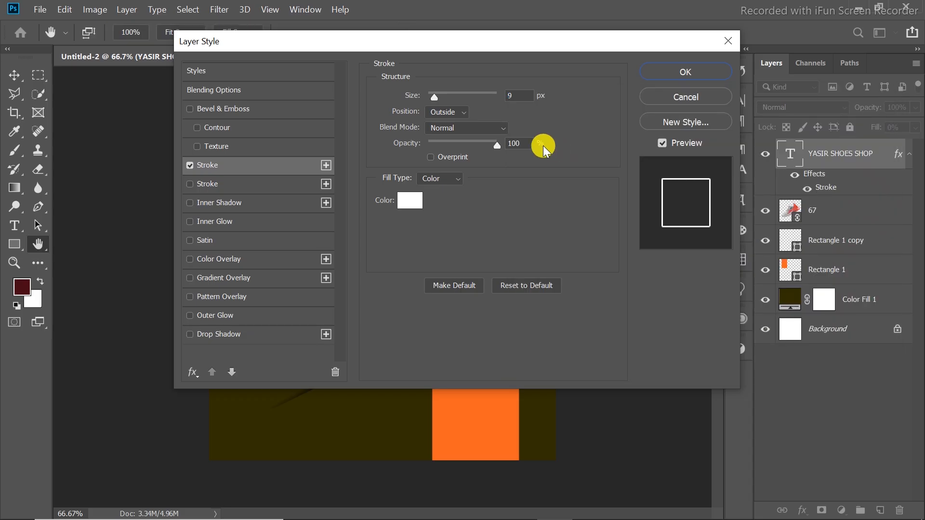
Set the heading's stroke size to 4 px, apply the layer style, and shift the heading slightly up and right.
left_click_drag(514, 32, 549, 183)
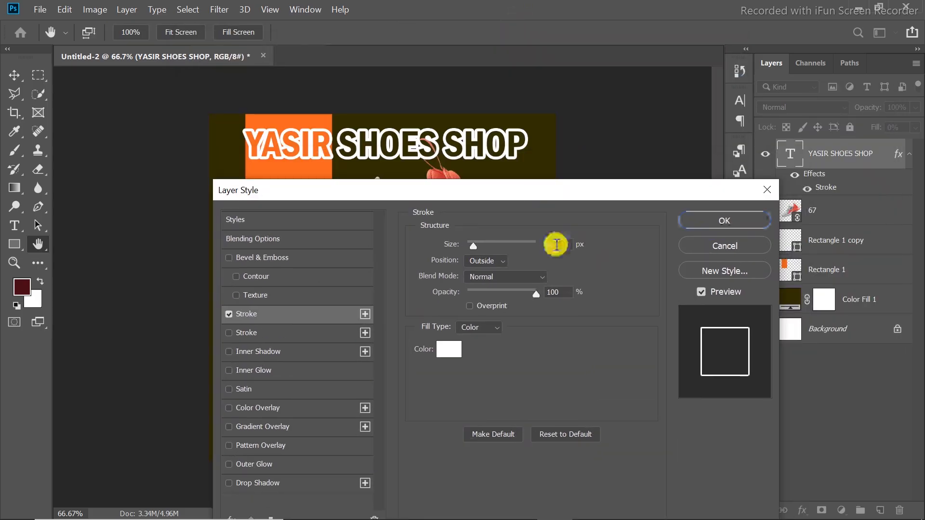
key("Down")
key("Down")
key("Down")
key("Down")
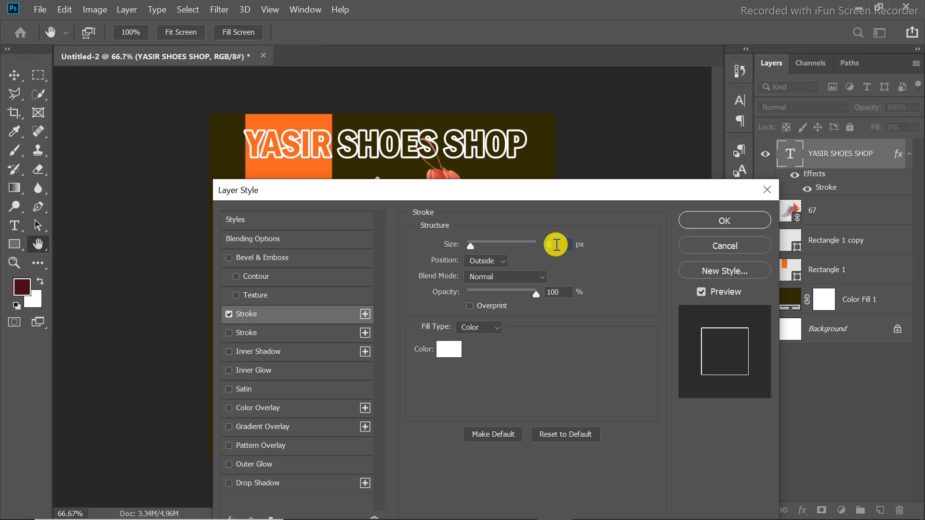
key("Down")
key("Down")
key("Down")
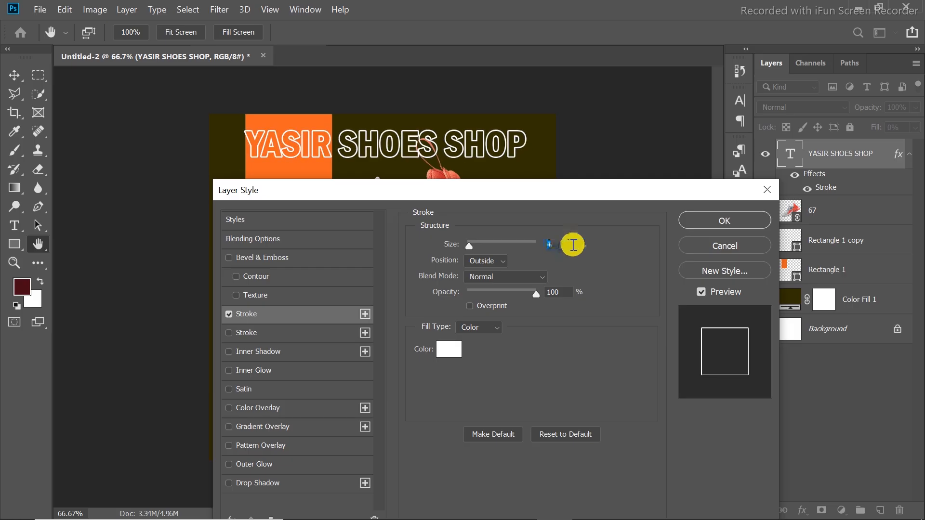
left_click(710, 219)
mouse_move(473, 151)
left_mouse_down()
mouse_move(489, 144)
mouse_move(475, 147)
left_mouse_up()
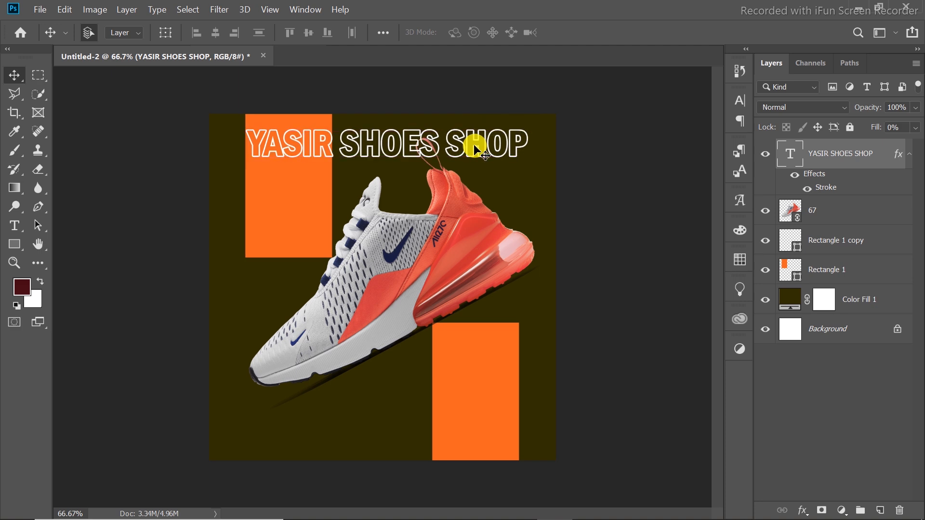
Add the text "Call Us On:" below the toe of the shoe.
left_click(14, 224)
left_click(239, 409)
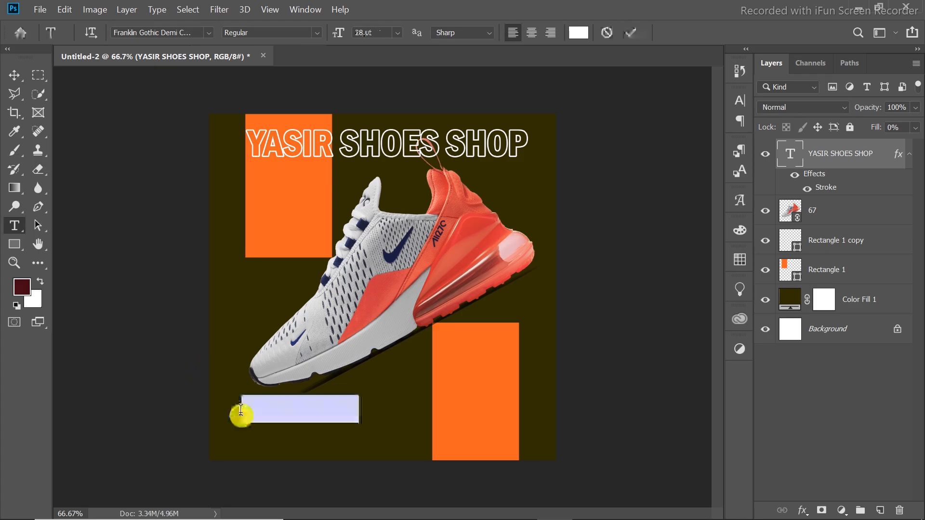
type("Call U")
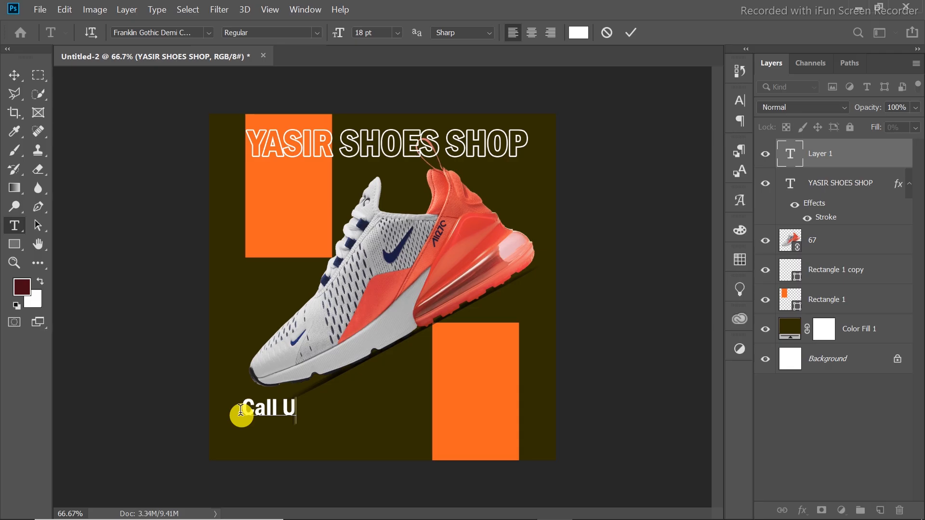
type("s 0")
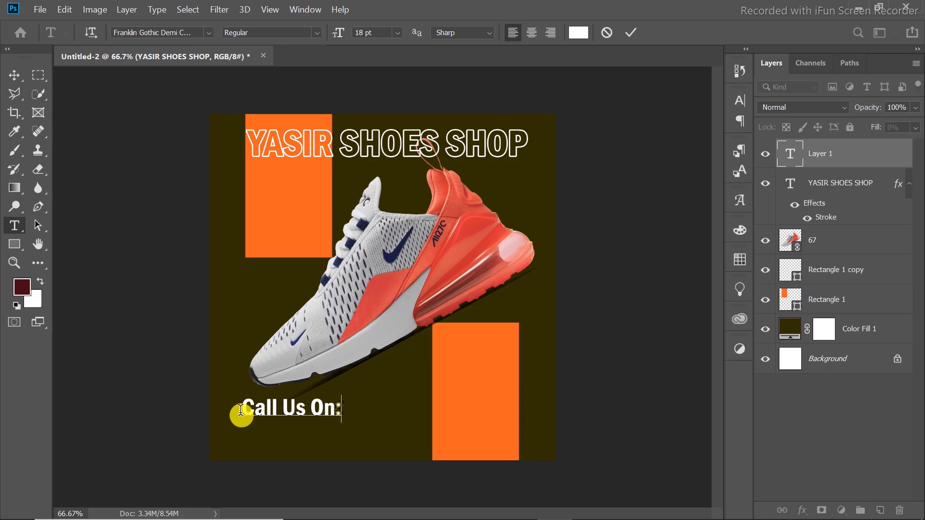
left_click(631, 32)
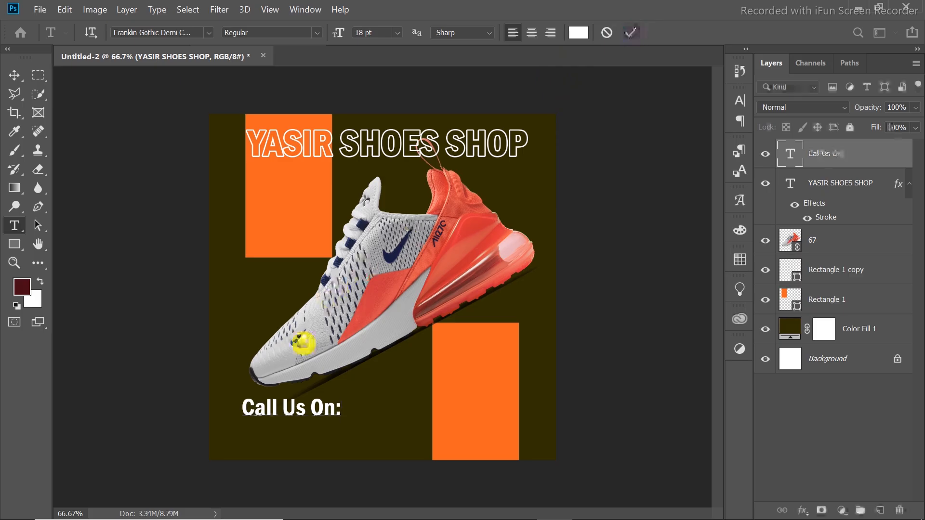
Add the shop's phone number as a separate text line beneath "Call Us On:".
left_click(256, 439)
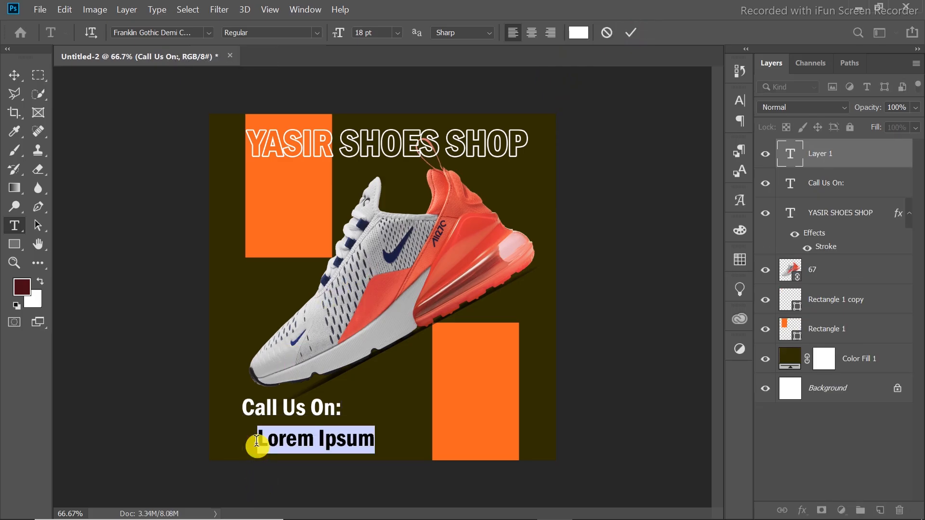
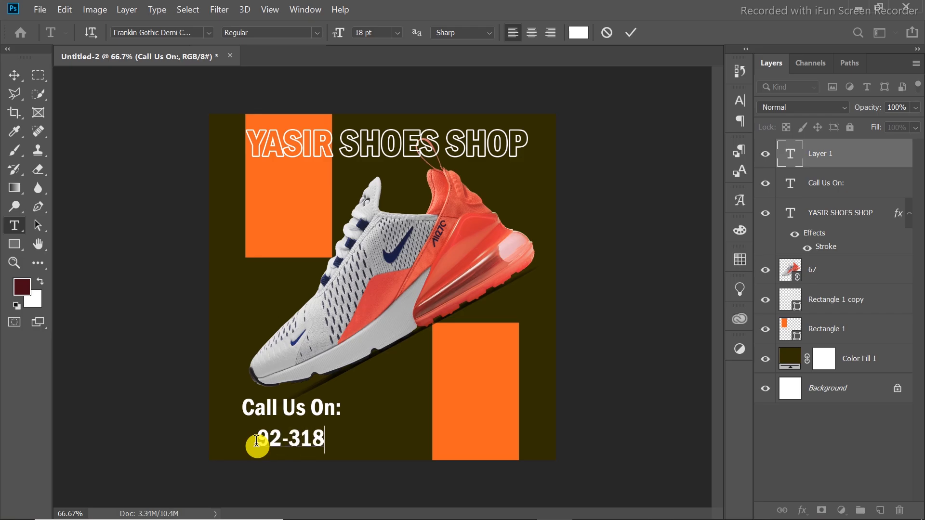
left_click(631, 32)
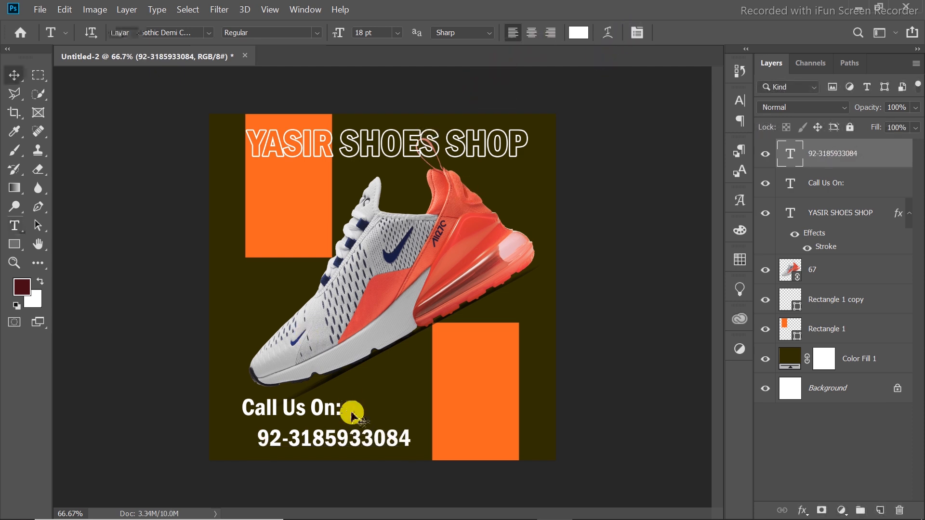
Scale the phone number text to about 68.17% and align it directly under the start of "Call Us On:".
key("ctrl+t")
left_click_drag(410, 429, 329, 438)
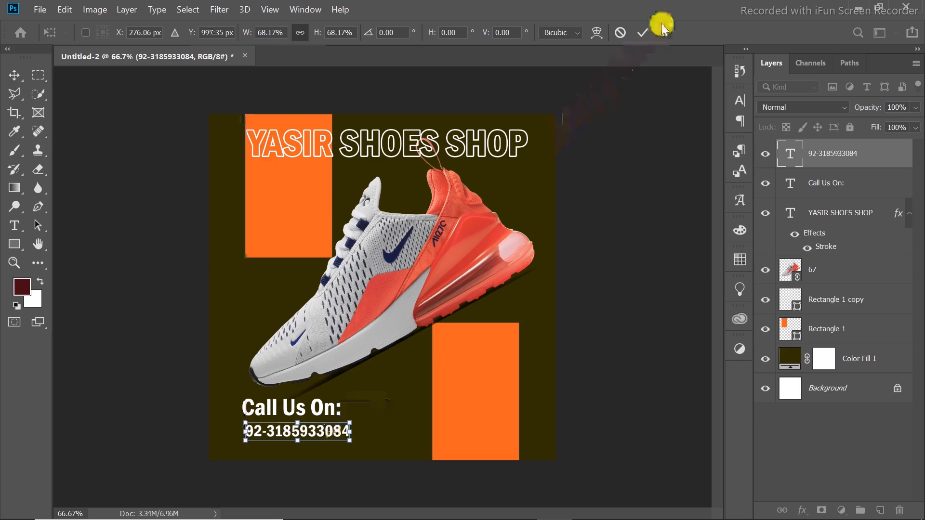
left_click(641, 32)
key("Up")
key("Up")
key("Up")
key("Up")
key("Up")
key("Up")
key("Up")
key("Up")
key("Up")
key("Up")
key("Up")
key("Up")
key("Up")
key("Left")
key("Left")
key("Left")
key("Left")
key("Left")
key("Left")
key("Left")
key("Left")
key("Left")
key("Left")
key("Left")
key("Down")
key("Down")
key("Down")
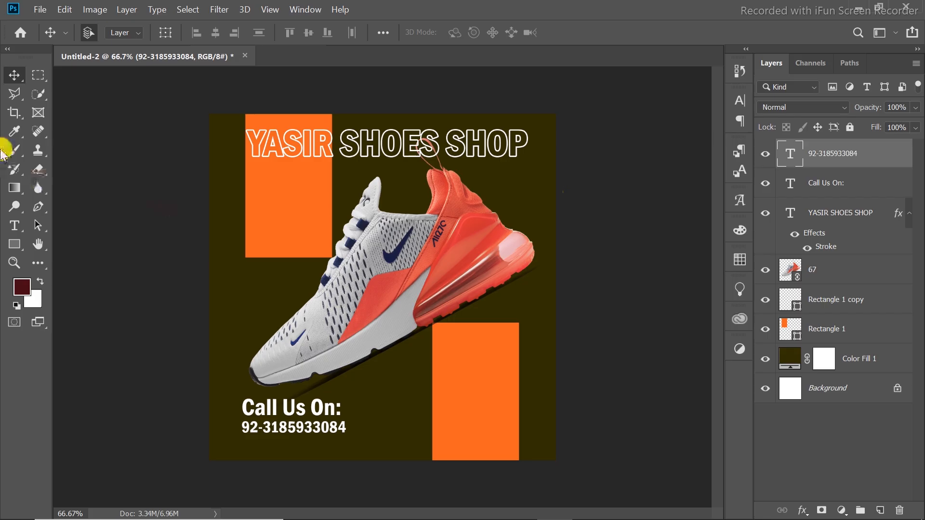
Add the text "Our Web:" over the lower orange rectangle, level with the toe of the shoe.
left_click(14, 225)
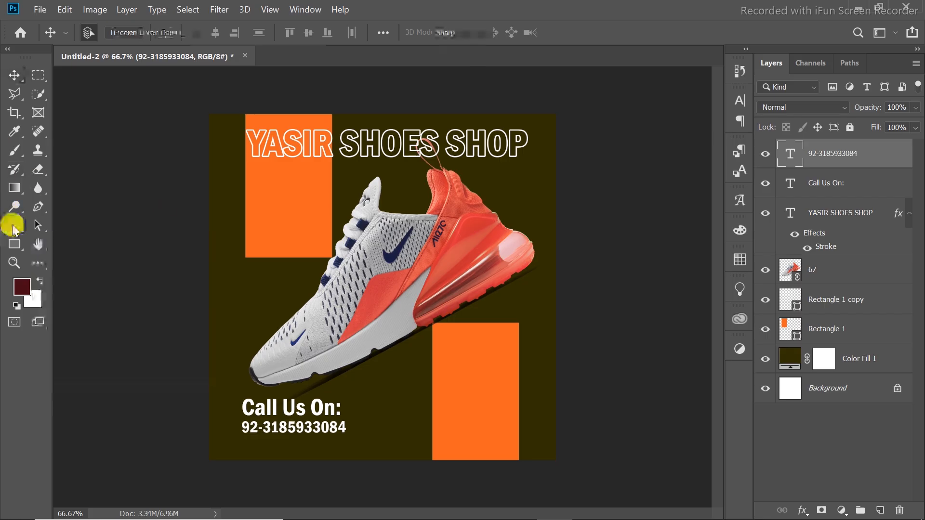
left_click(420, 389)
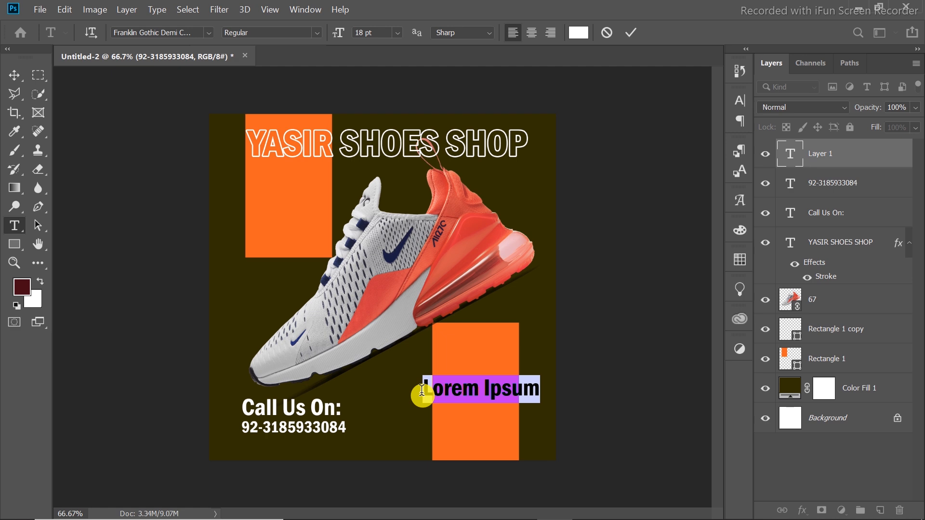
type("0")
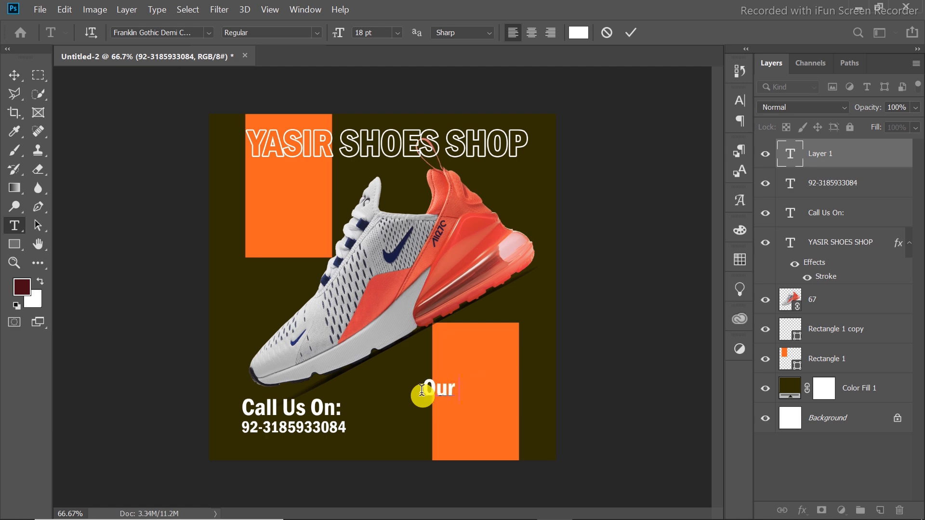
type("ur E")
key("BackSpace")
type("Web:")
left_click(631, 32)
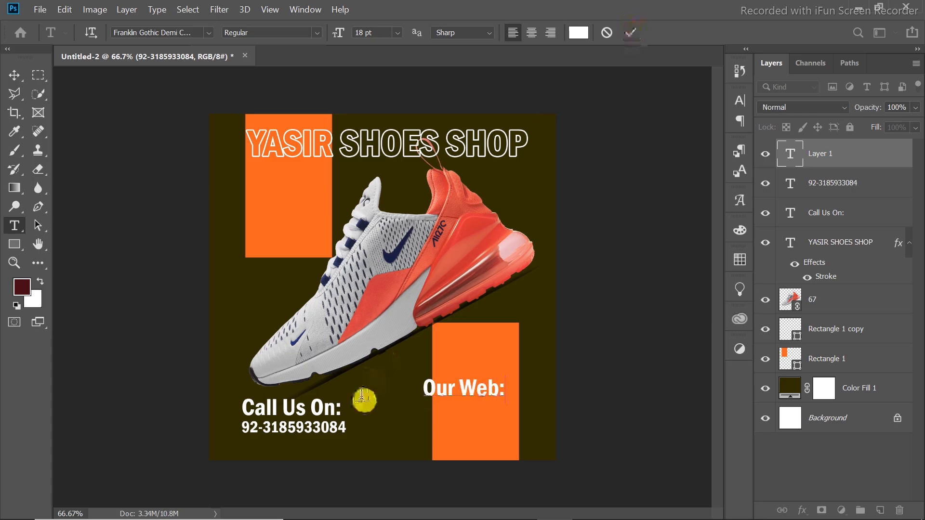
Add the shop's e-mail address as a separate text line beneath "Our Web:".
left_click(428, 421)
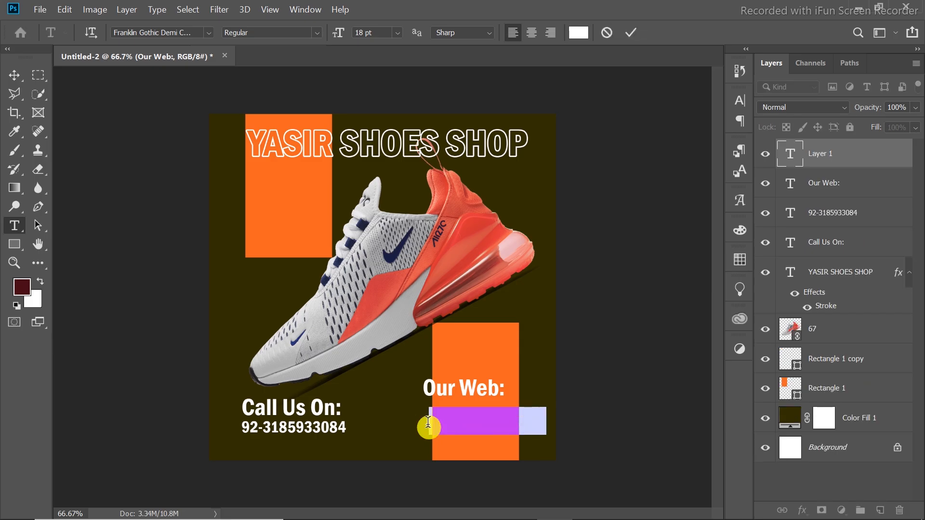
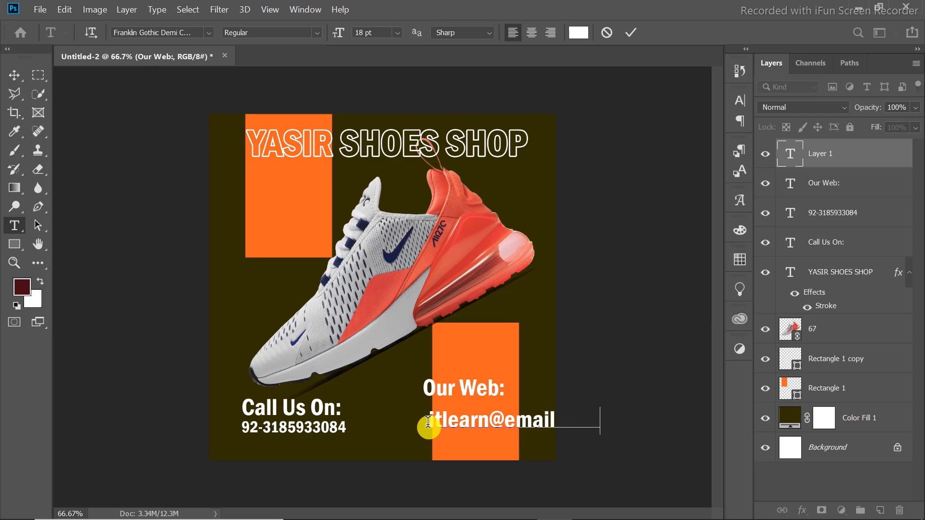
left_click(631, 32)
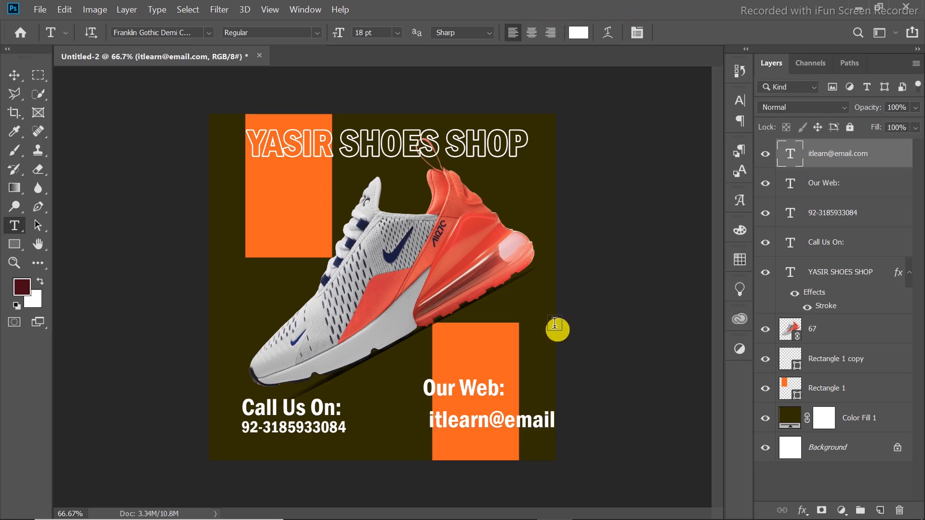
Scale the e-mail address text down to about 52.44%.
key("v")
key("ctrl+t")
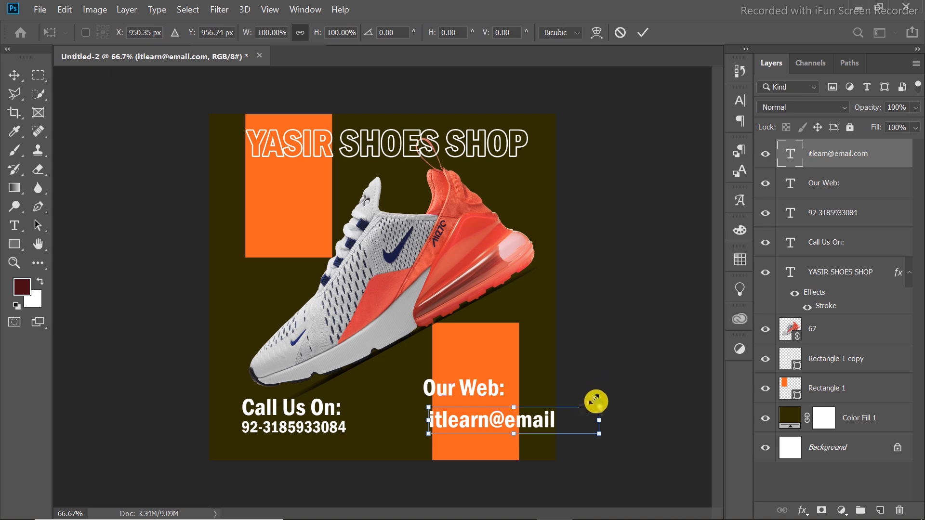
left_click_drag(596, 399, 513, 410)
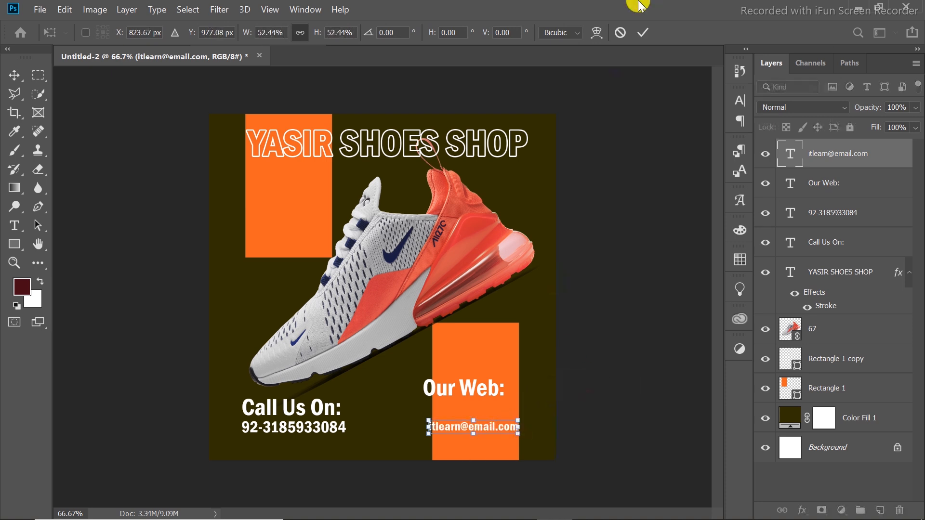
left_click(643, 33)
Move "Our Web:" onto the orange rectangle just above the e-mail line, and shrink the e-mail text slightly to fit the rectangle's width.
left_click_drag(448, 399, 461, 414)
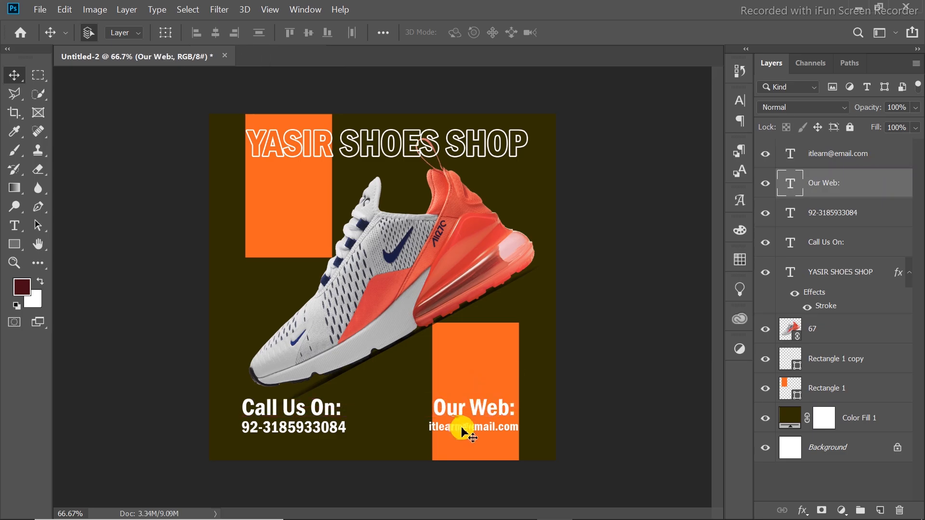
left_click(462, 432)
key("ctrl+t")
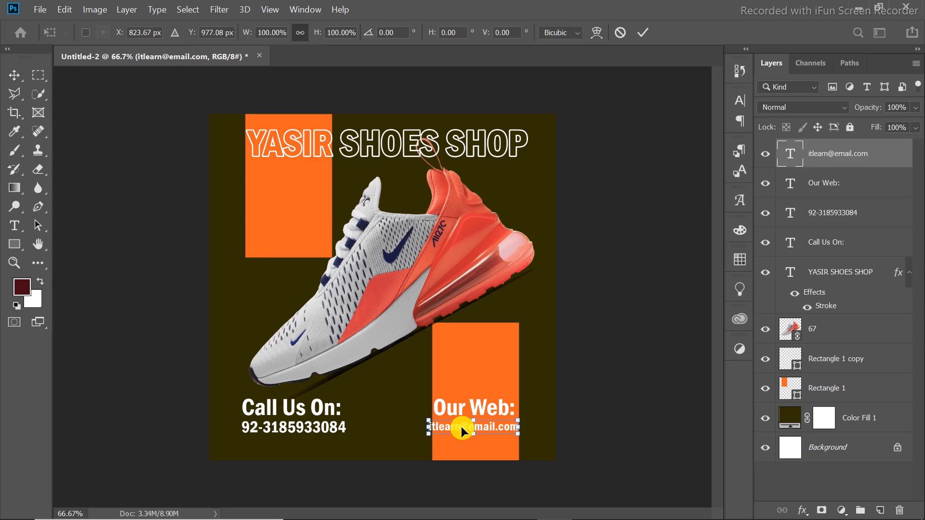
left_click_drag(429, 426, 434, 424)
left_click(643, 33)
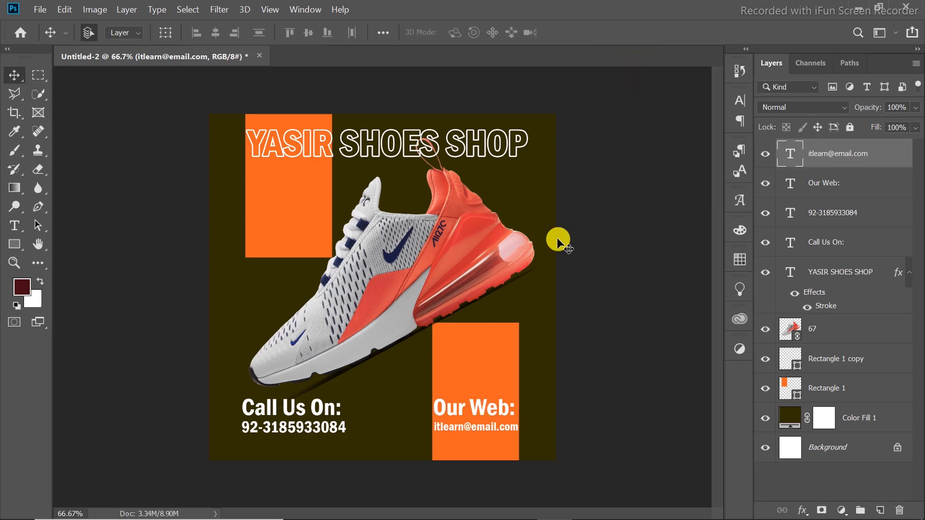
Nudge the e-mail line and the "Our Web:" text slightly down within the orange rectangle.
key("Down")
key("Down")
key("Down")
key("Down")
key("Down")
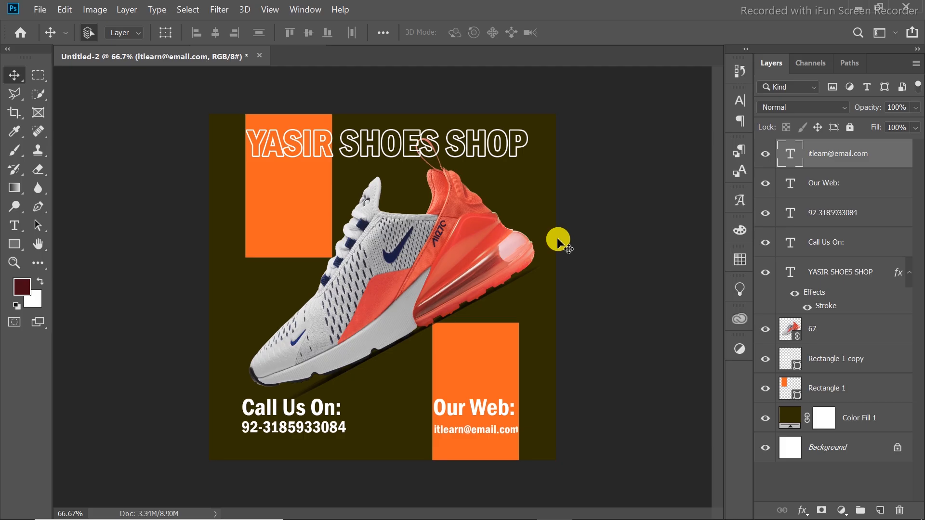
left_click(473, 409)
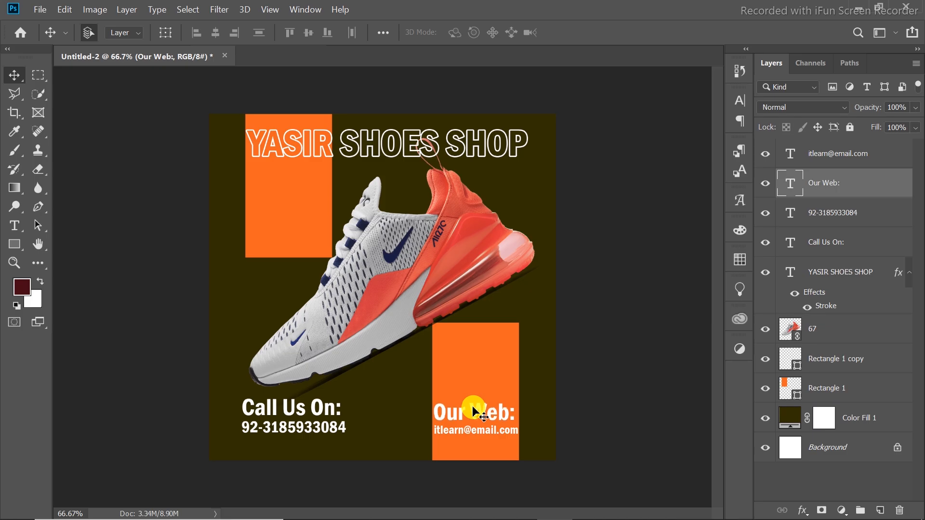
Add the text "Upto" at the upper edge of the lower orange rectangle.
left_click(15, 225)
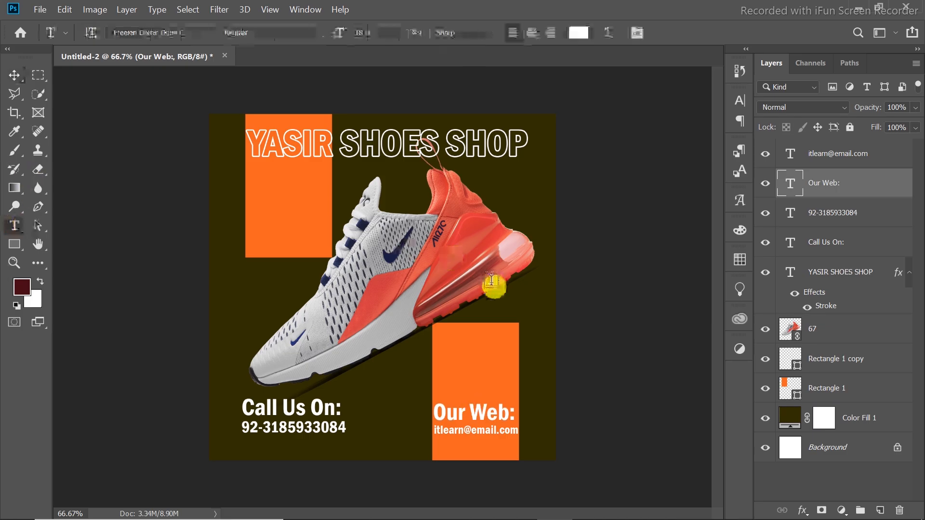
left_click(468, 333)
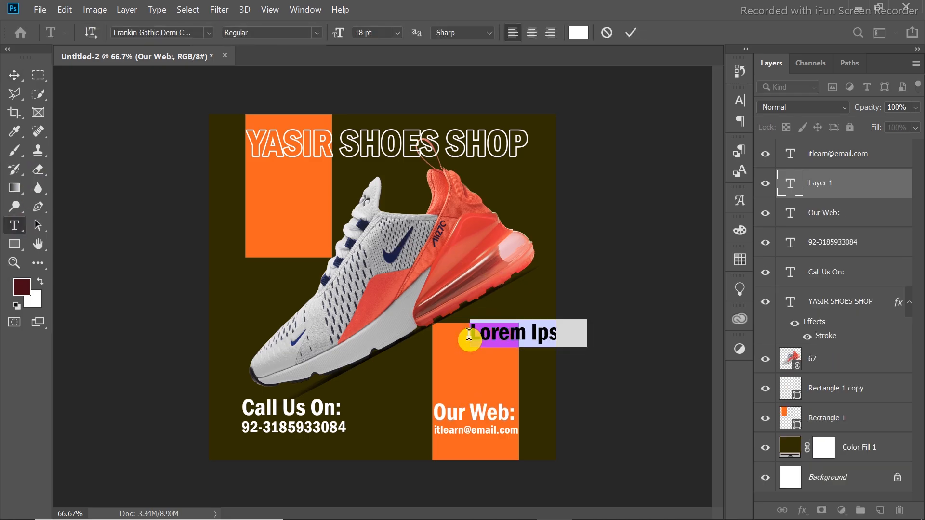
type("Upto")
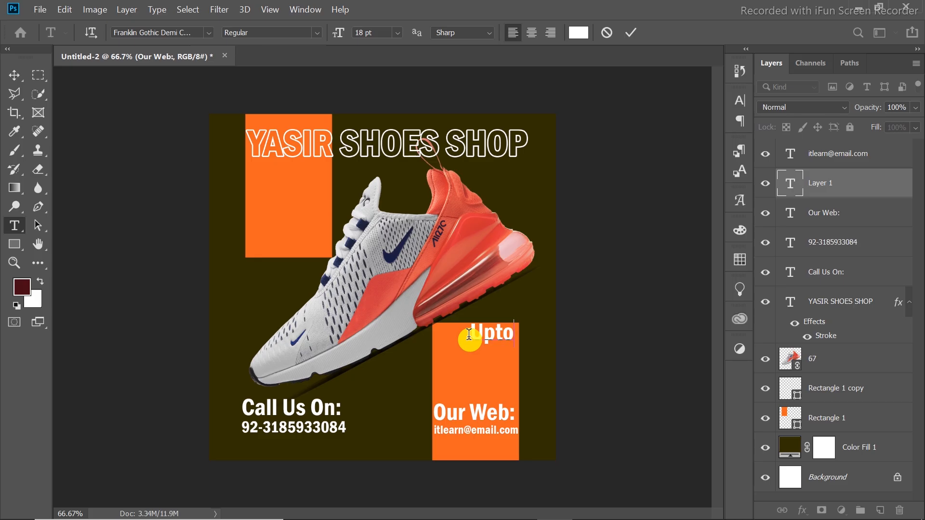
Set the font of "Upto" to Ananda Black Personal Use and commit the text.
key("ctrl+a")
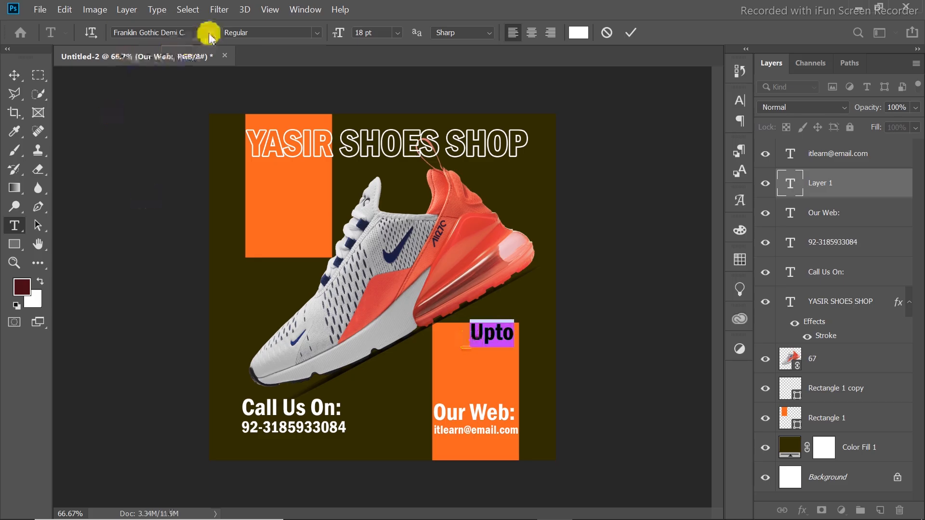
left_click(209, 34)
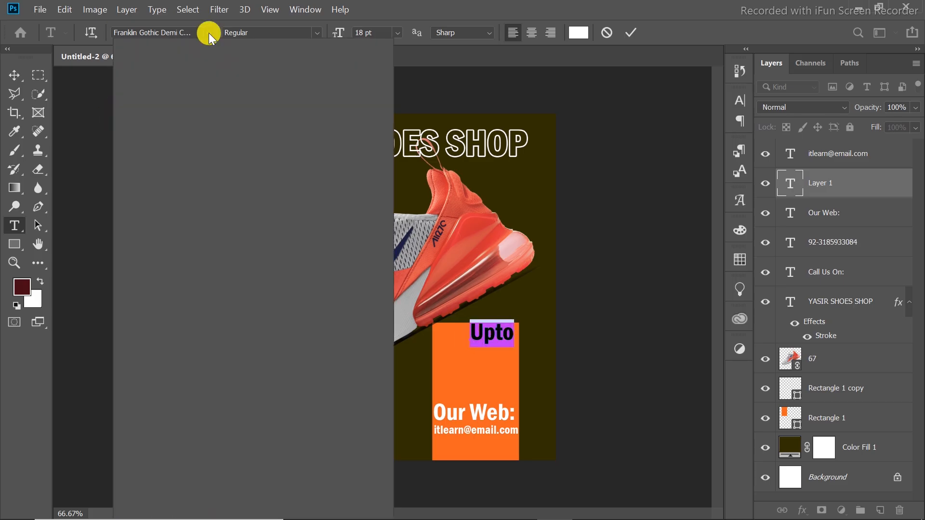
mouse_move(430, 518)
left_click(512, 506)
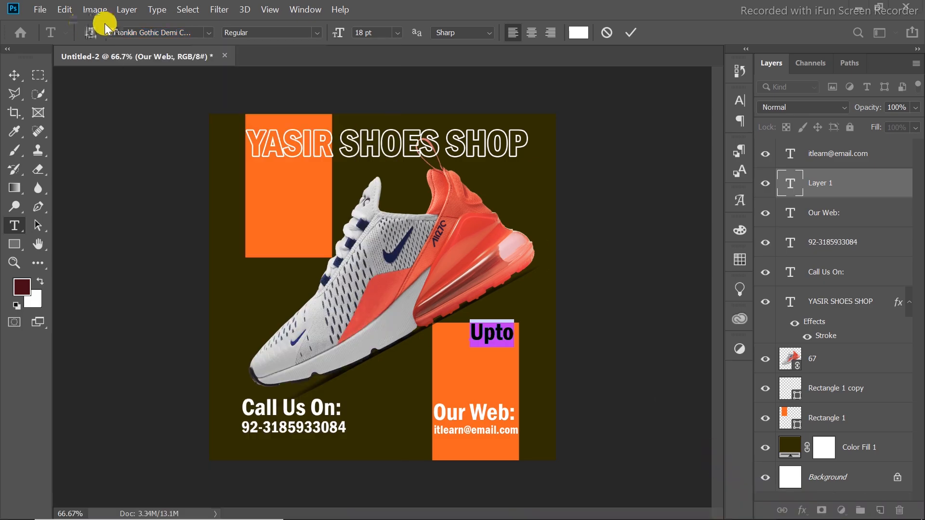
left_click(209, 33)
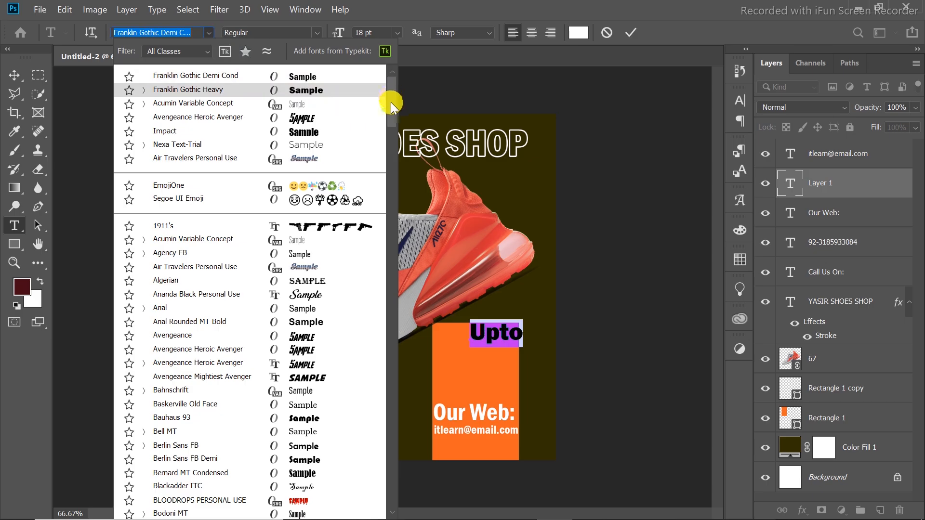
scroll(391, 111, "down", 4)
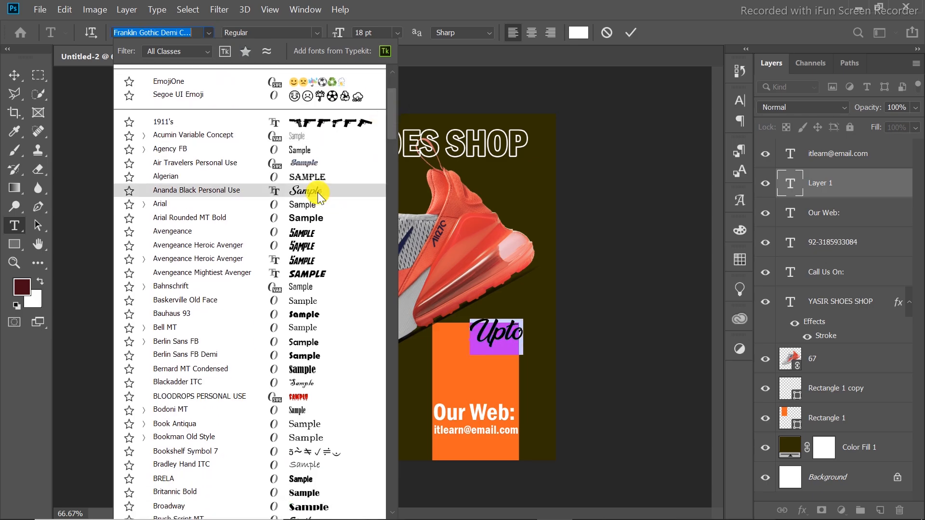
left_click(630, 32)
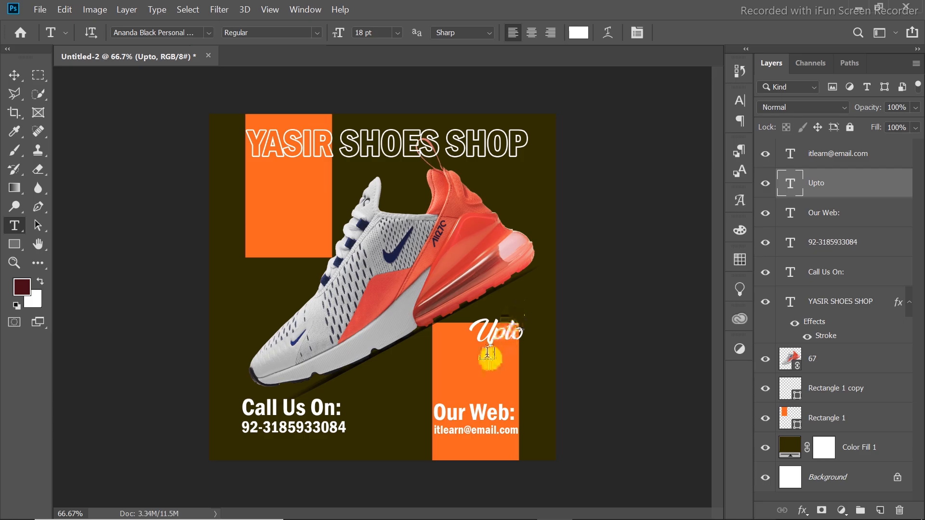
Add the text "30%" beneath "Upto" in the Franklin Gothic Heavy font.
left_click(466, 369)
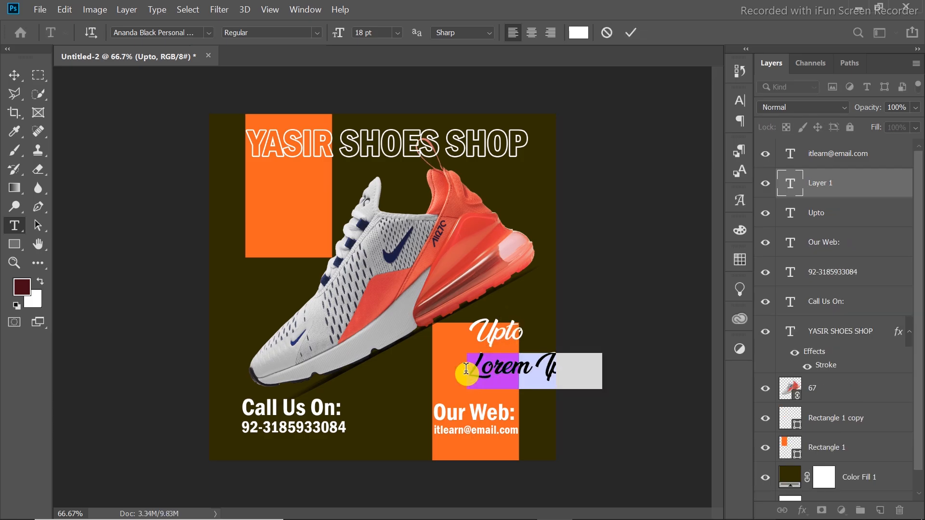
type("50")
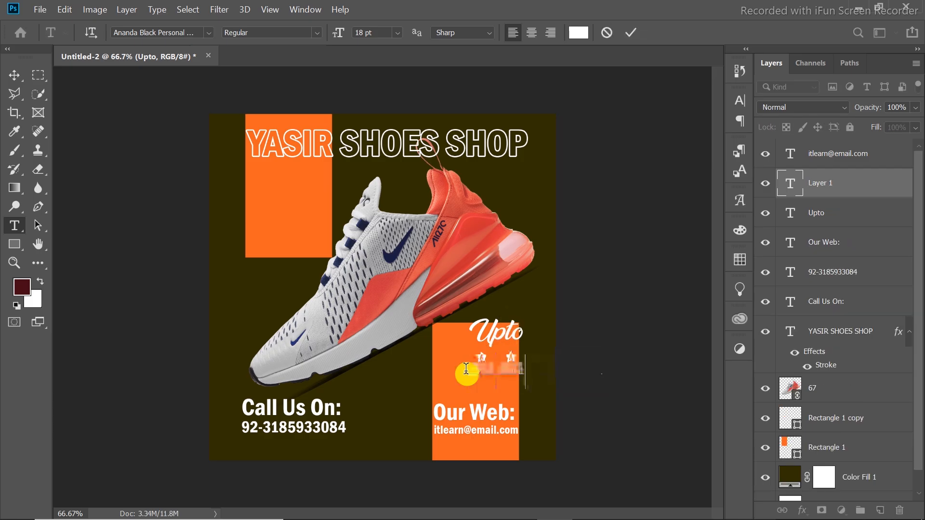
key("ctrl+a")
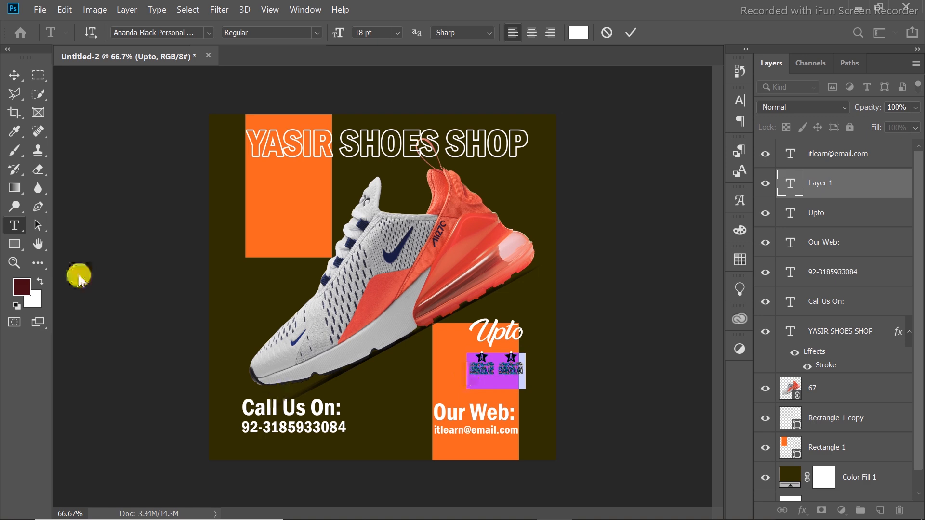
left_click(209, 33)
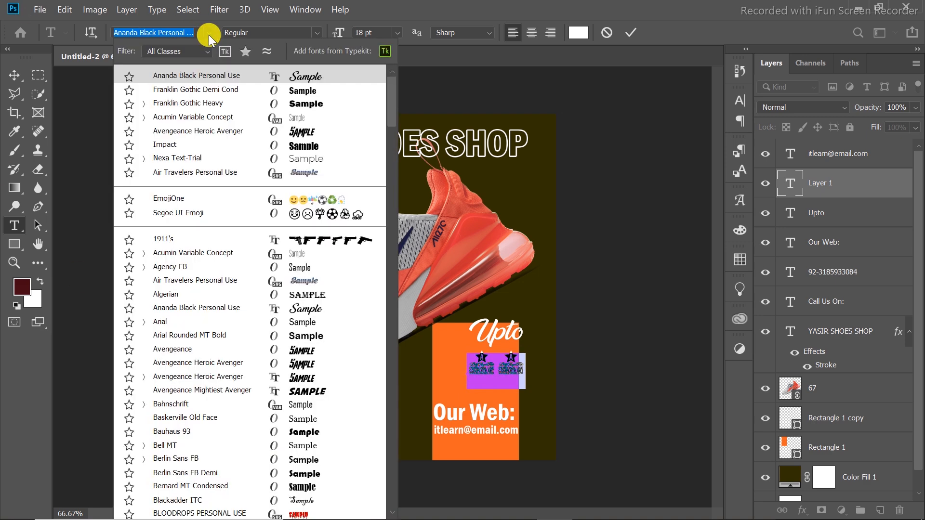
left_click(319, 102)
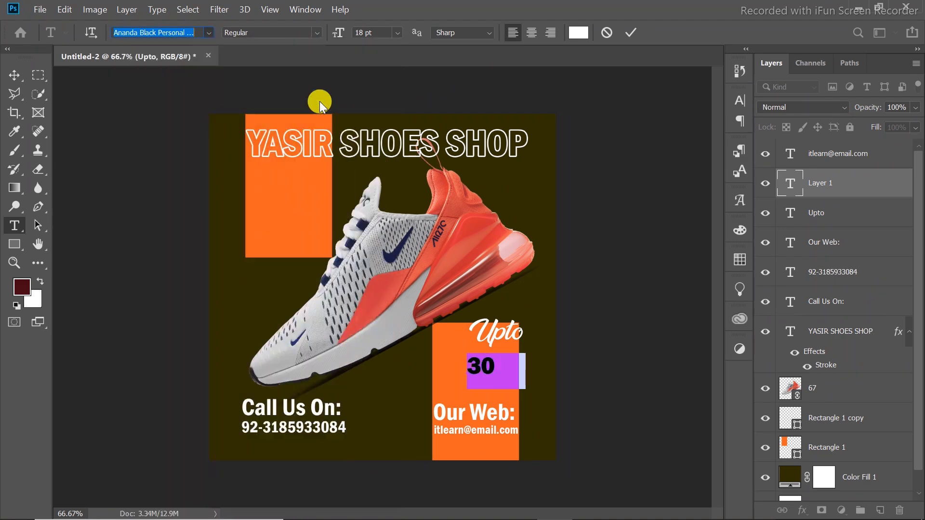
left_click(630, 32)
left_click(493, 364)
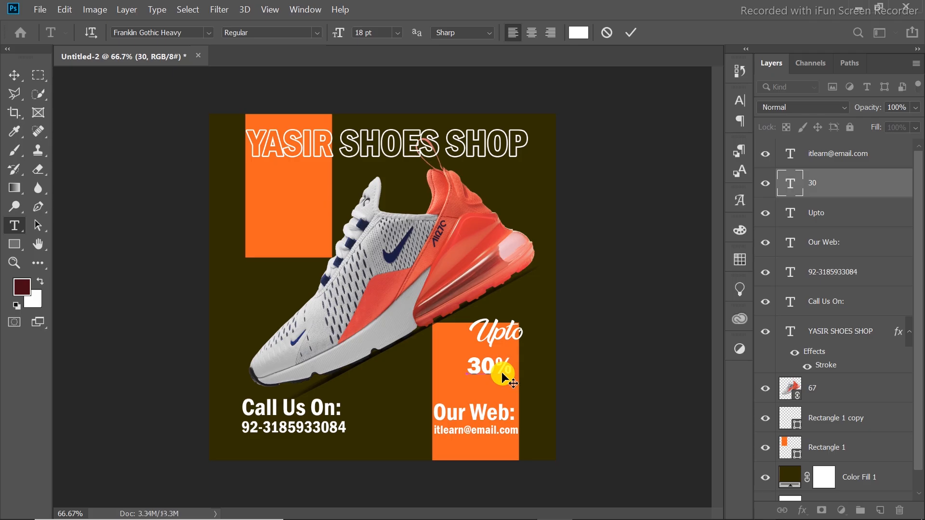
left_click(630, 33)
Add the text "Off" beside "30%" at the rectangle's outer edge, in the Ananda Black Personal Use font.
left_click(408, 376)
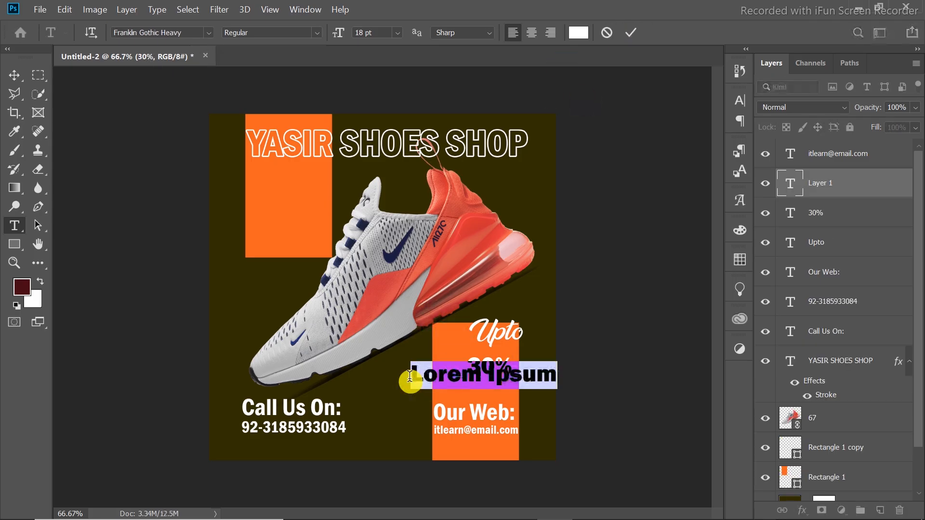
type("Off")
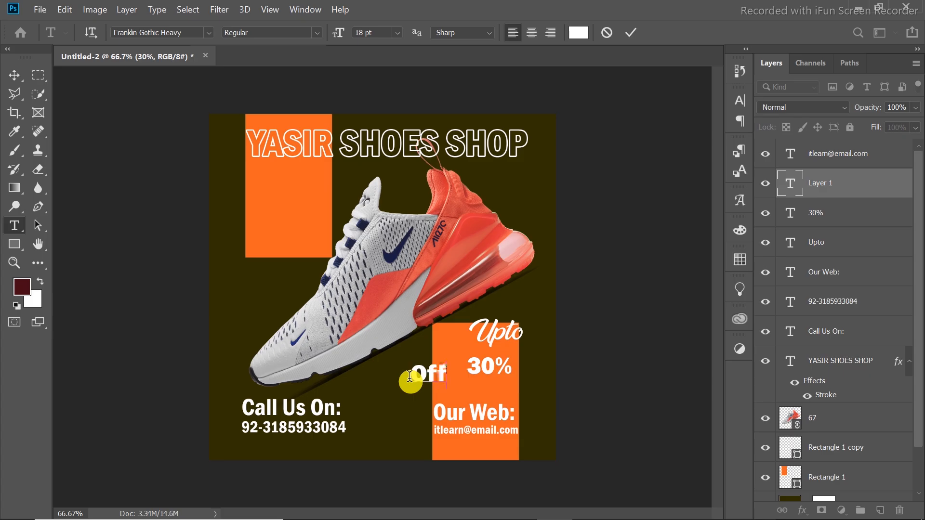
key("ctrl+a")
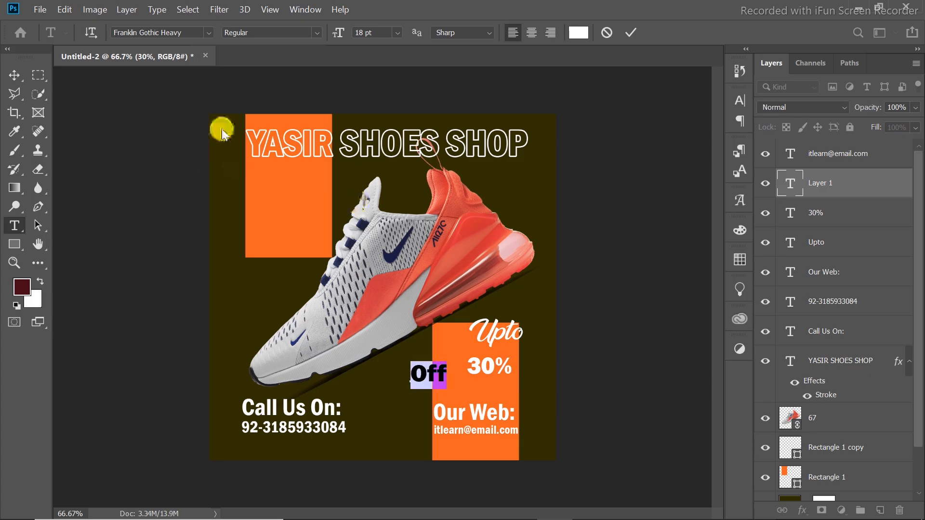
left_click(209, 32)
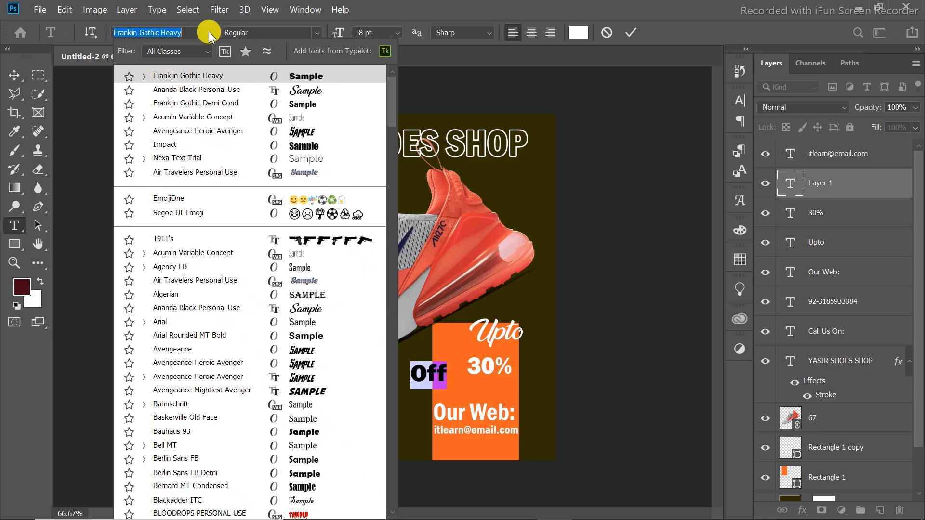
left_click(293, 91)
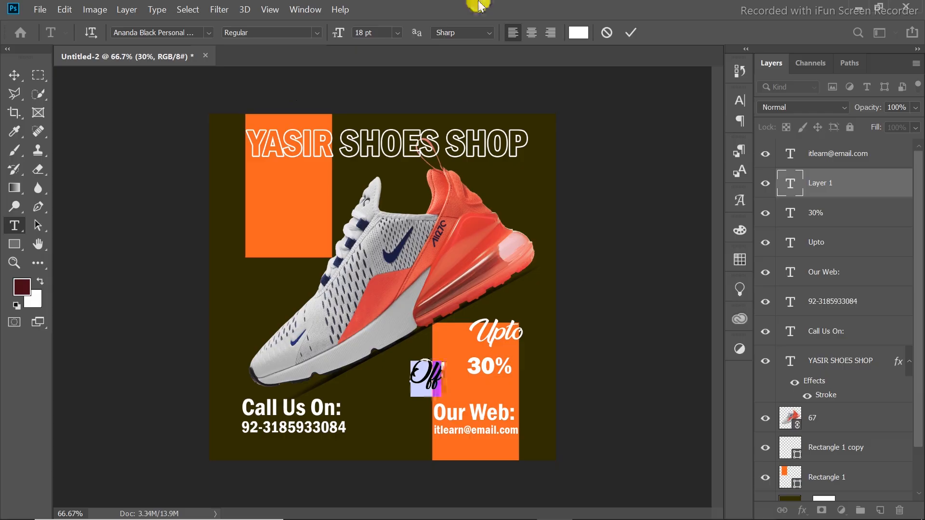
Commit the "Off" text and line up "Upto" and "30%" one above the other inside the lower orange rectangle.
left_click(630, 32)
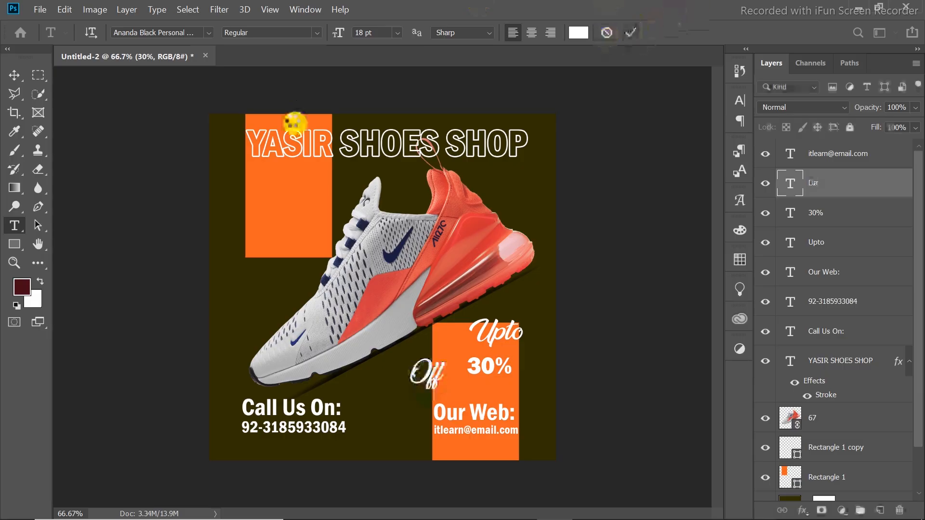
left_click(12, 76)
mouse_move(491, 330)
left_mouse_down()
mouse_move(484, 341)
mouse_move(480, 333)
left_mouse_up()
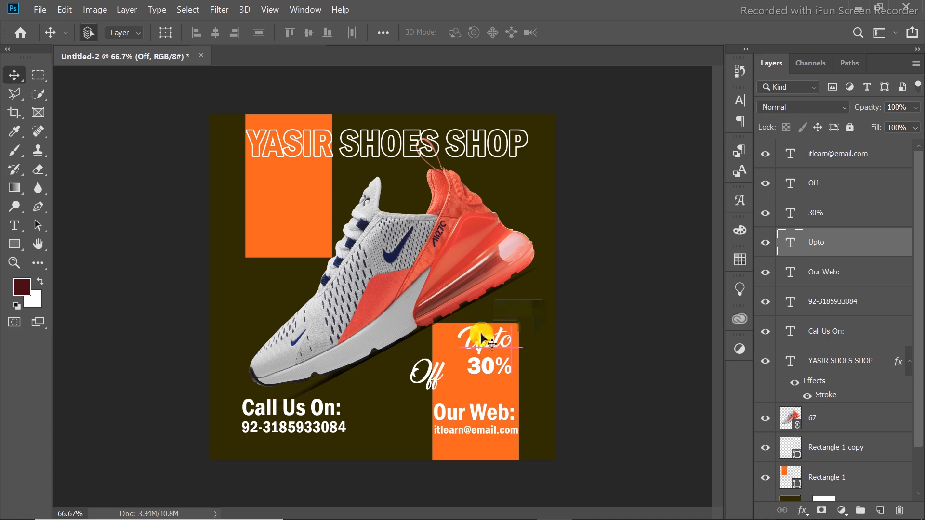
left_click(492, 370)
left_click_drag(494, 375, 497, 376)
Move "Off" beneath "30%" and scale it down to fit above "Our Web:".
left_click(435, 378)
left_click_drag(435, 378, 488, 388)
key("ctrl+t")
left_click(643, 30)
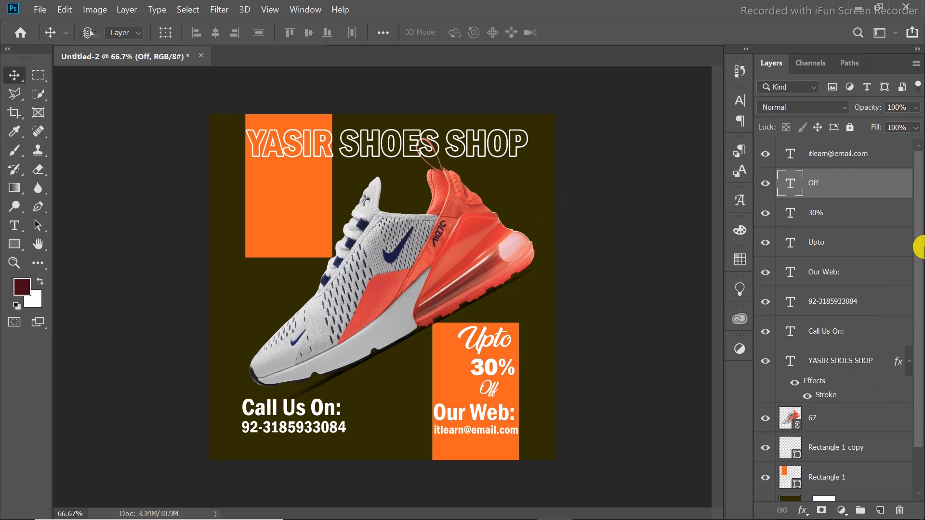
Stamp all visible layers into a new layer at the top of the stack and open it in the Camera Raw Filter.
key("ctrl+shift+alt+e")
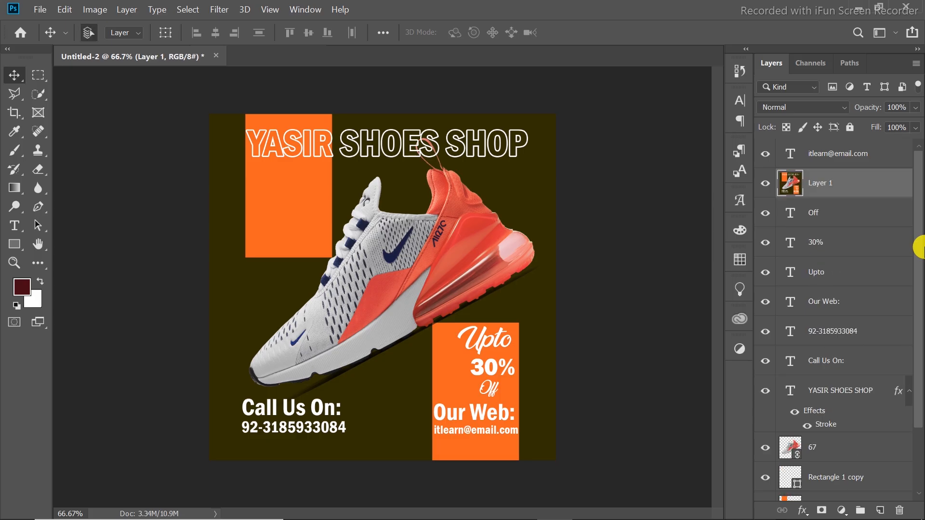
left_click_drag(888, 181, 779, 151)
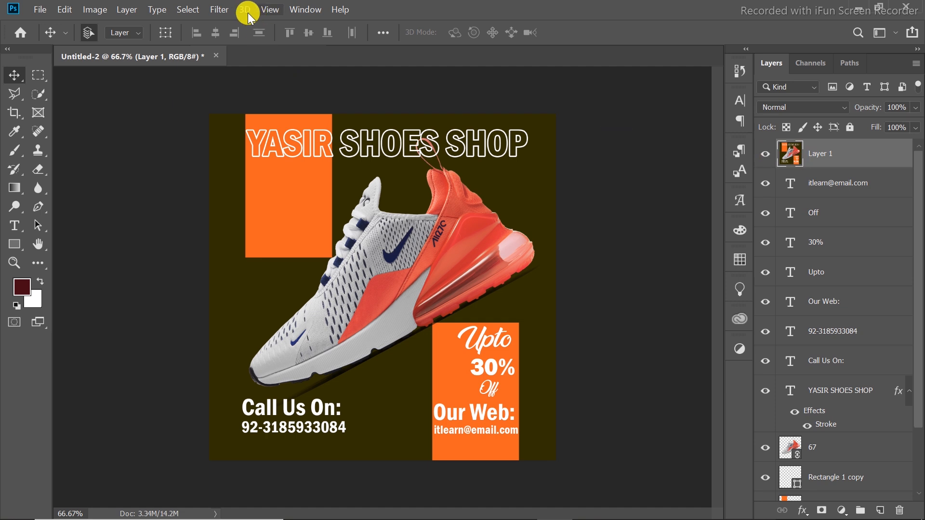
left_click(226, 10)
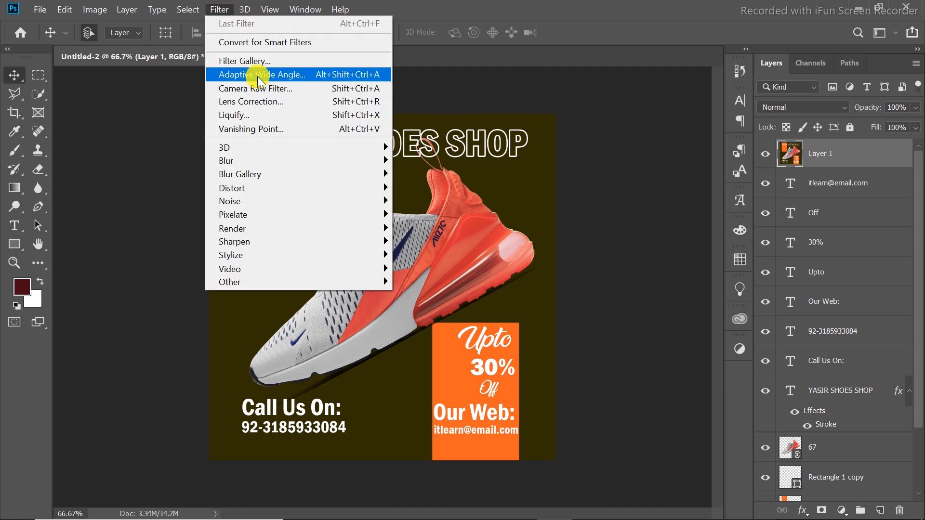
left_click(304, 90)
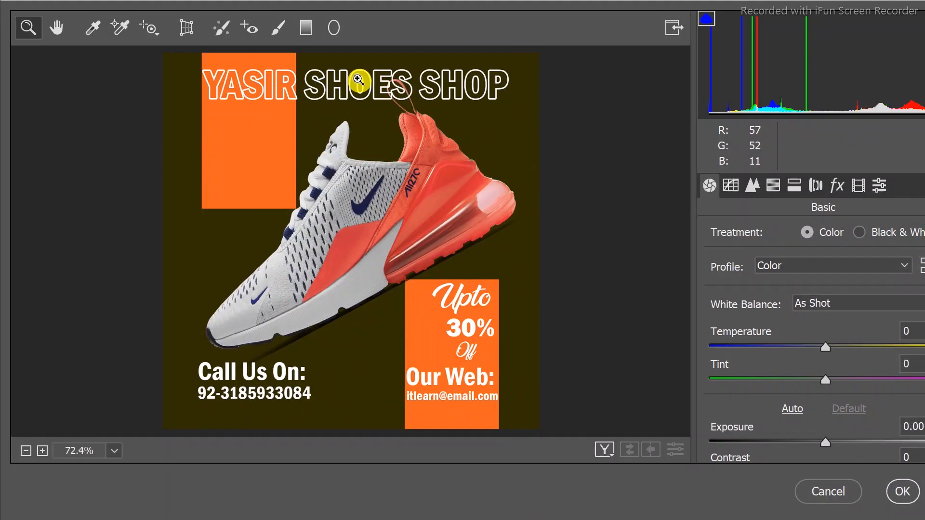
Set the basic tonal adjustments to Exposure -0.90, Contrast +12, Highlights -27, Shadows +16 and Whites -12.
left_click_drag(621, 5, 554, 58)
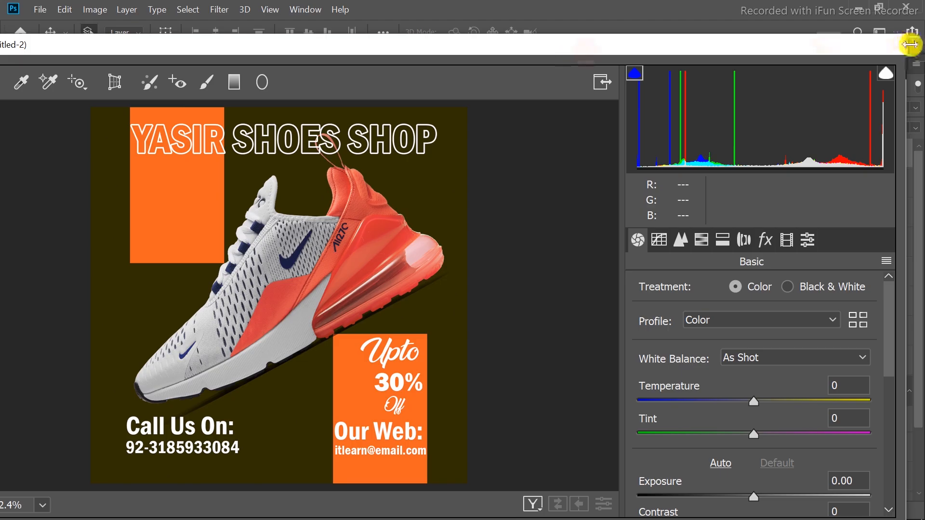
left_click_drag(904, 36, 759, 182)
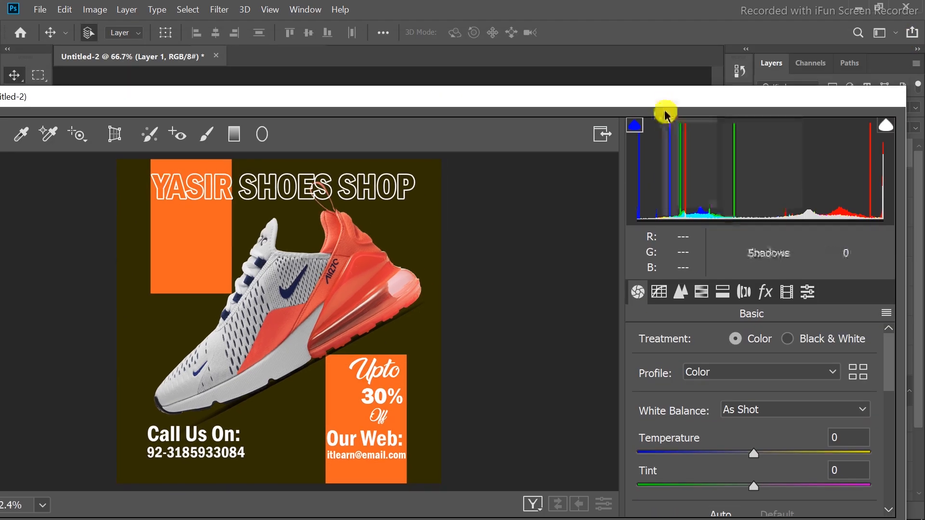
left_click_drag(666, 103, 678, 45)
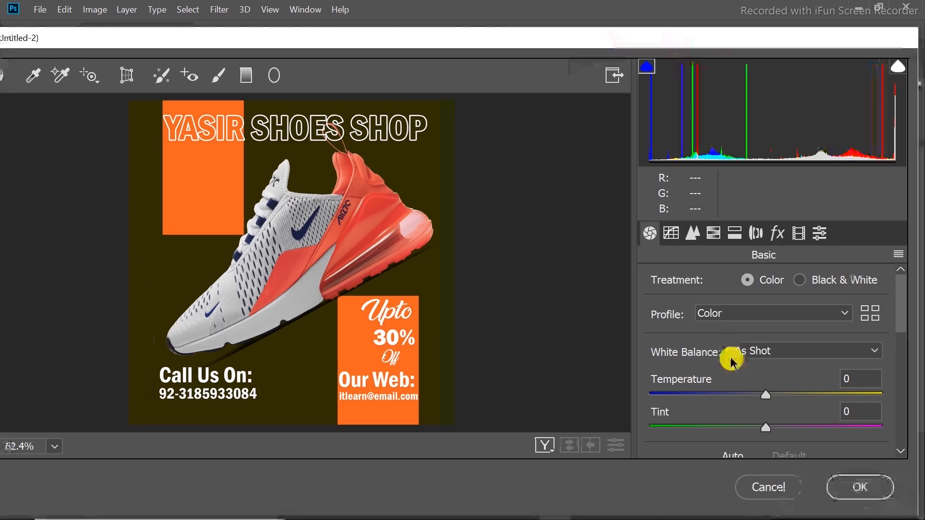
left_click_drag(899, 294, 896, 341)
scroll(897, 341, "up", 2)
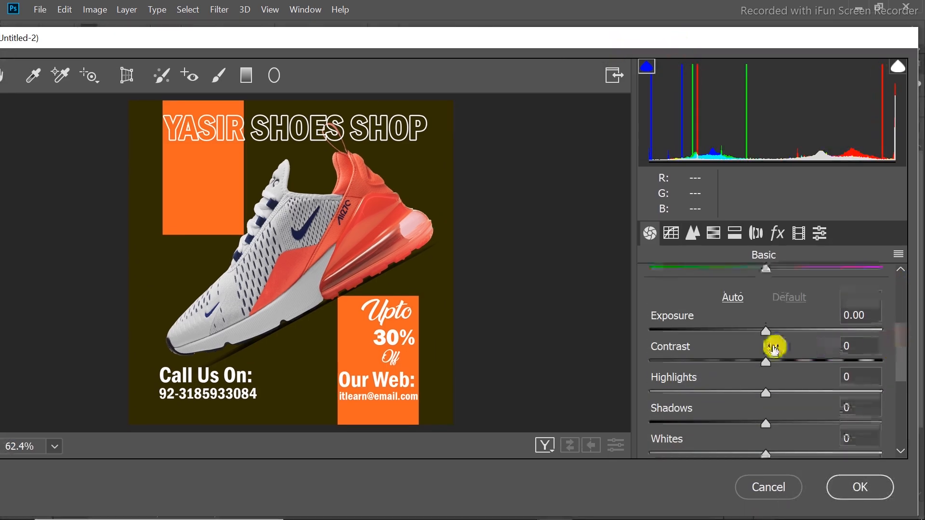
left_click_drag(766, 331, 734, 391)
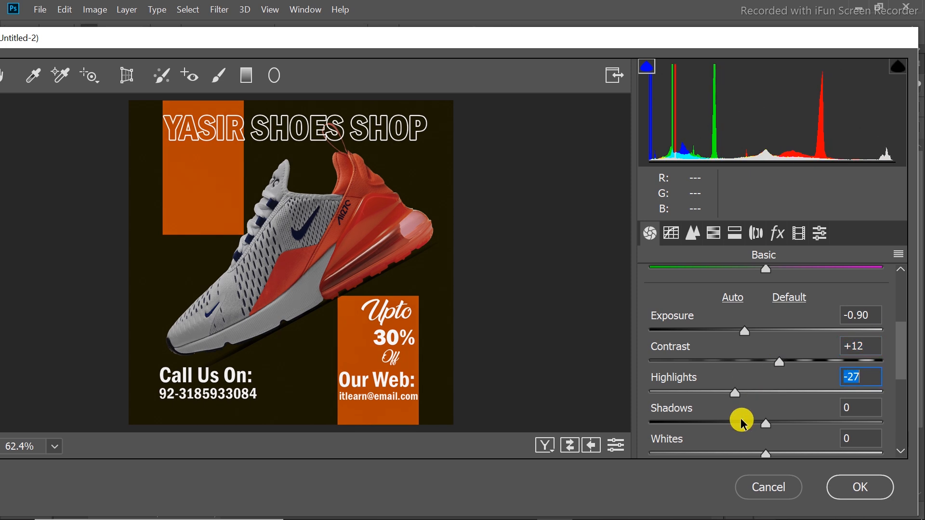
left_click_drag(780, 424, 784, 424)
left_click(765, 453)
left_click_drag(754, 458, 751, 454)
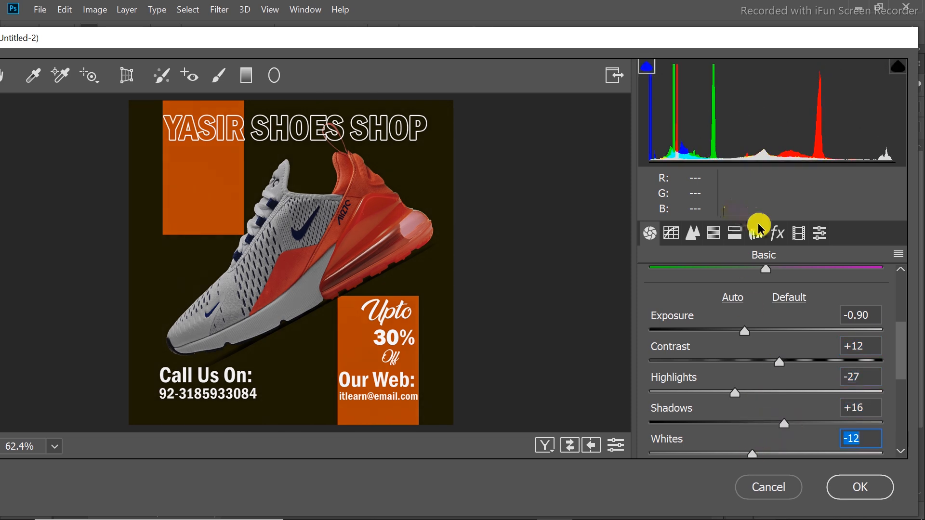
Add grain with Amount 15 and Size 37, and set the sharpening Amount to 12.
left_click(772, 233)
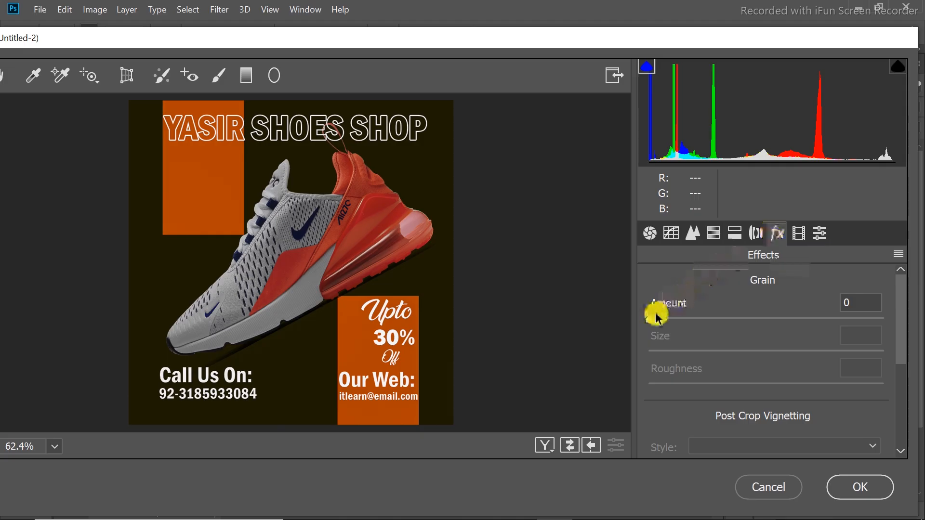
left_click_drag(648, 322, 684, 319)
left_click_drag(706, 349, 729, 353)
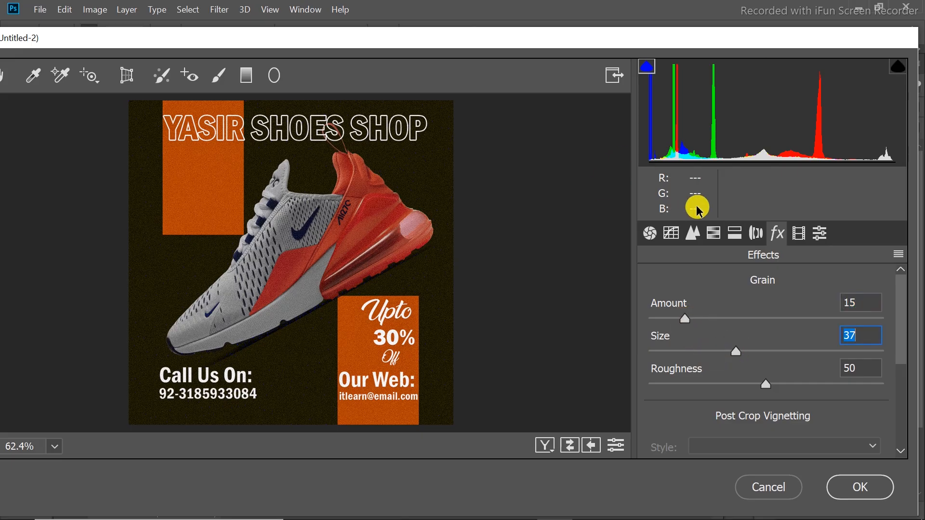
left_click(694, 235)
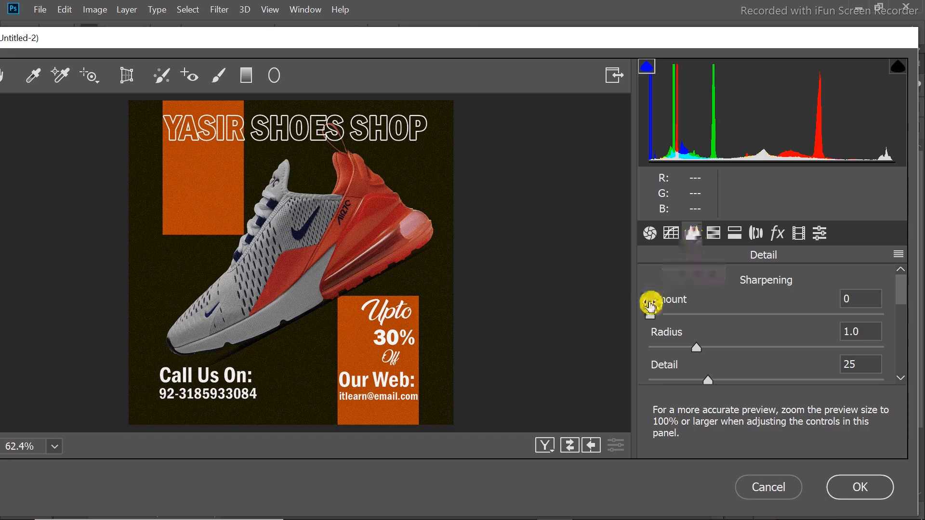
left_click_drag(663, 318, 669, 316)
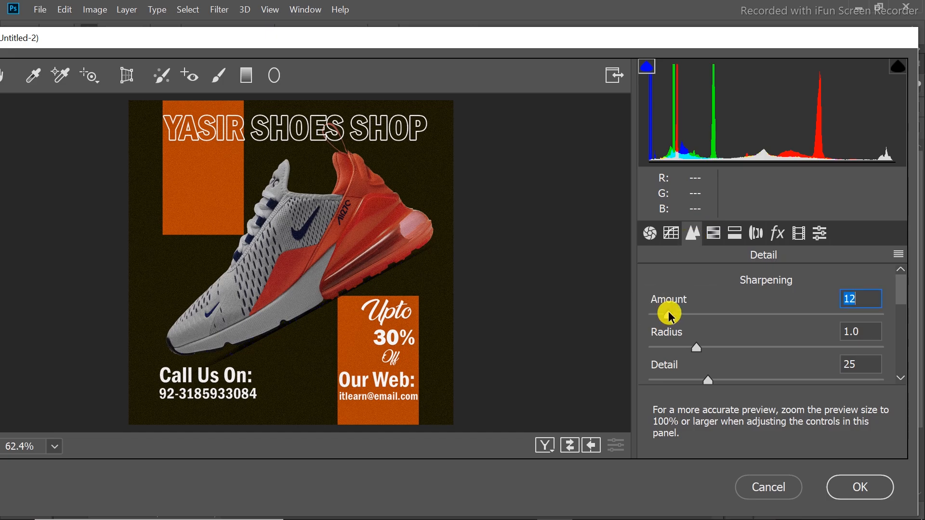
Set the hue of Reds to -28, Oranges +13, Yellows -18 and Greens +13, then apply the filter and compare the design with and without it.
left_click(713, 235)
left_click_drag(766, 361, 733, 360)
left_click_drag(767, 391, 781, 388)
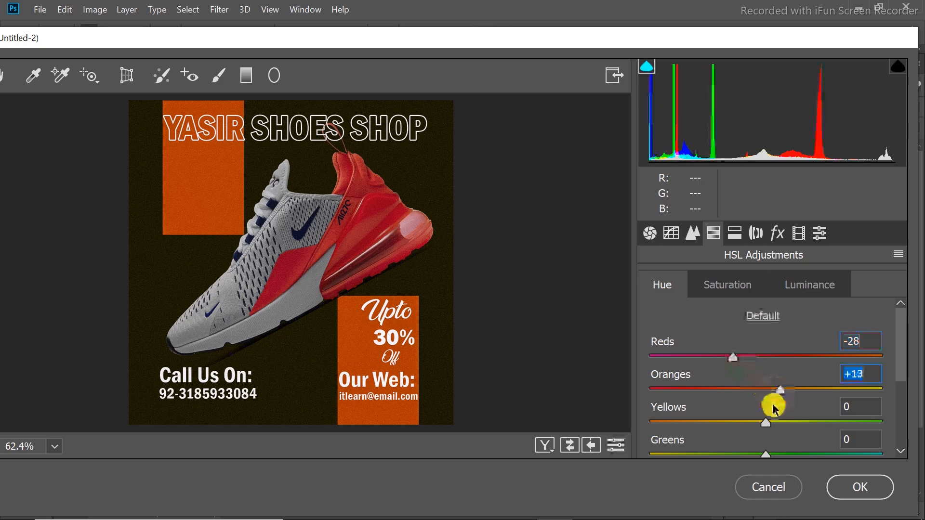
left_click_drag(765, 424, 745, 423)
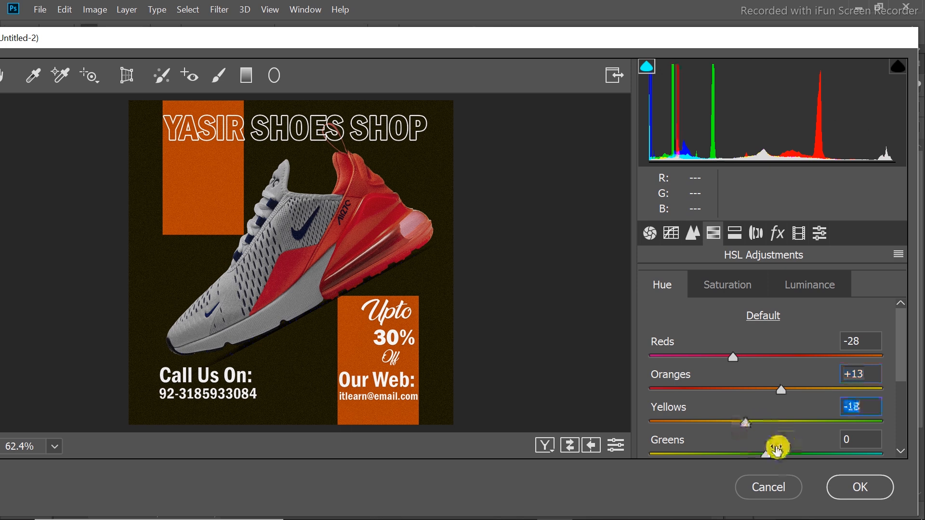
left_click_drag(764, 453, 773, 453)
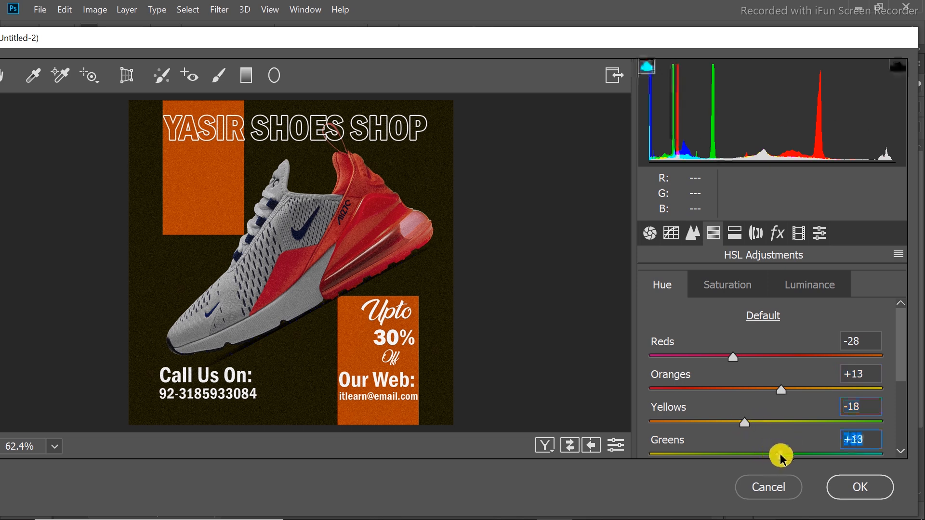
left_click(859, 485)
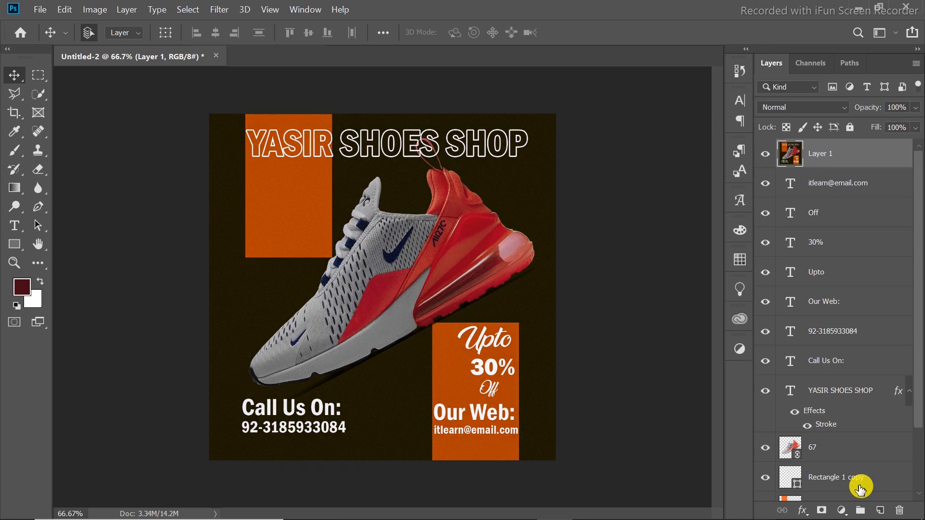
left_click(765, 154)
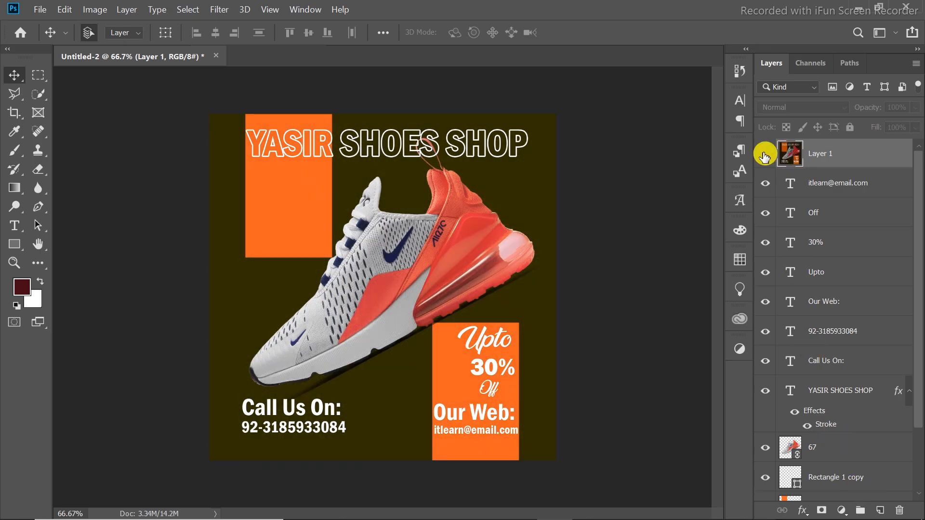
left_click(765, 155)
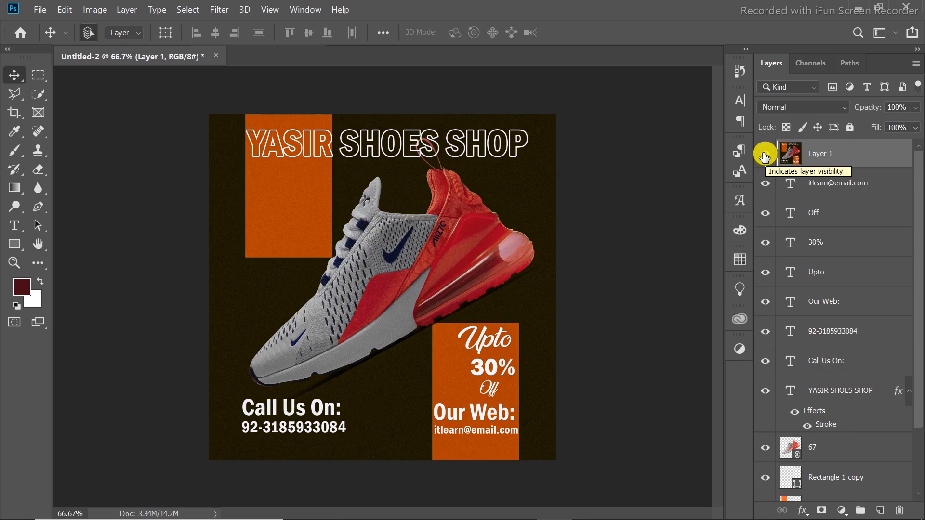